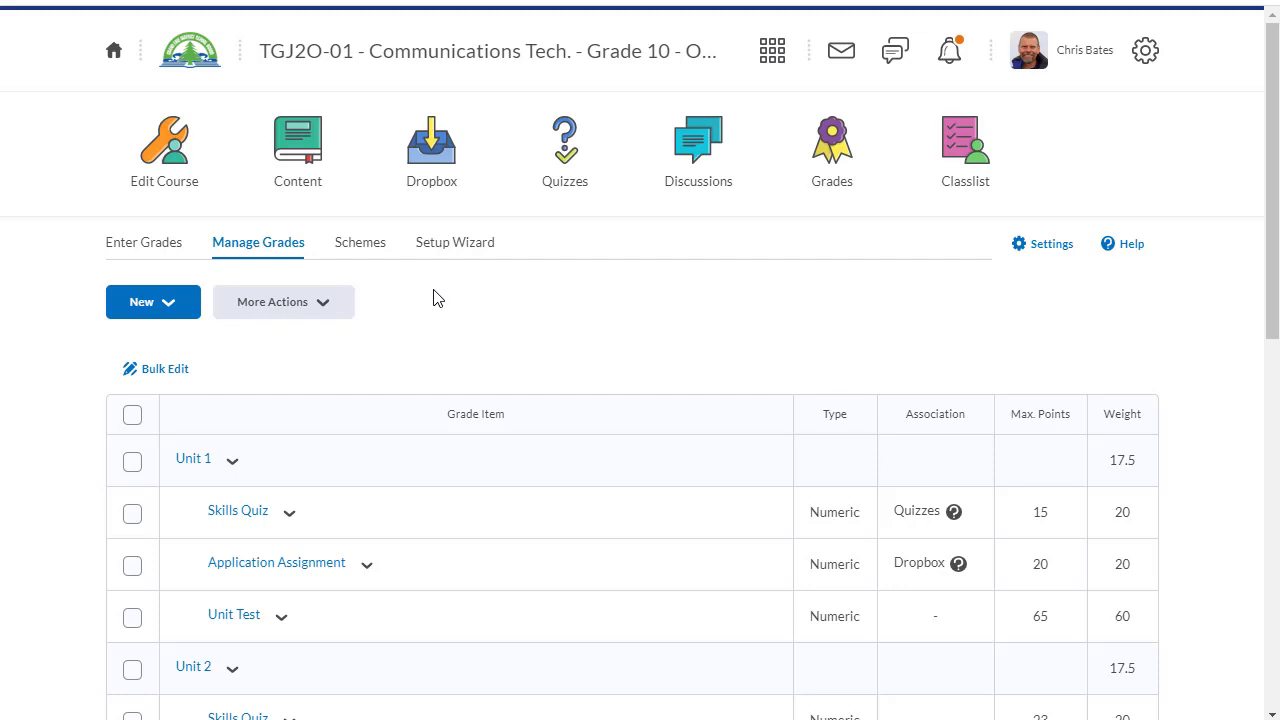
- Show the course's grade schemes, with Percentage as the default
left_click(371, 246)
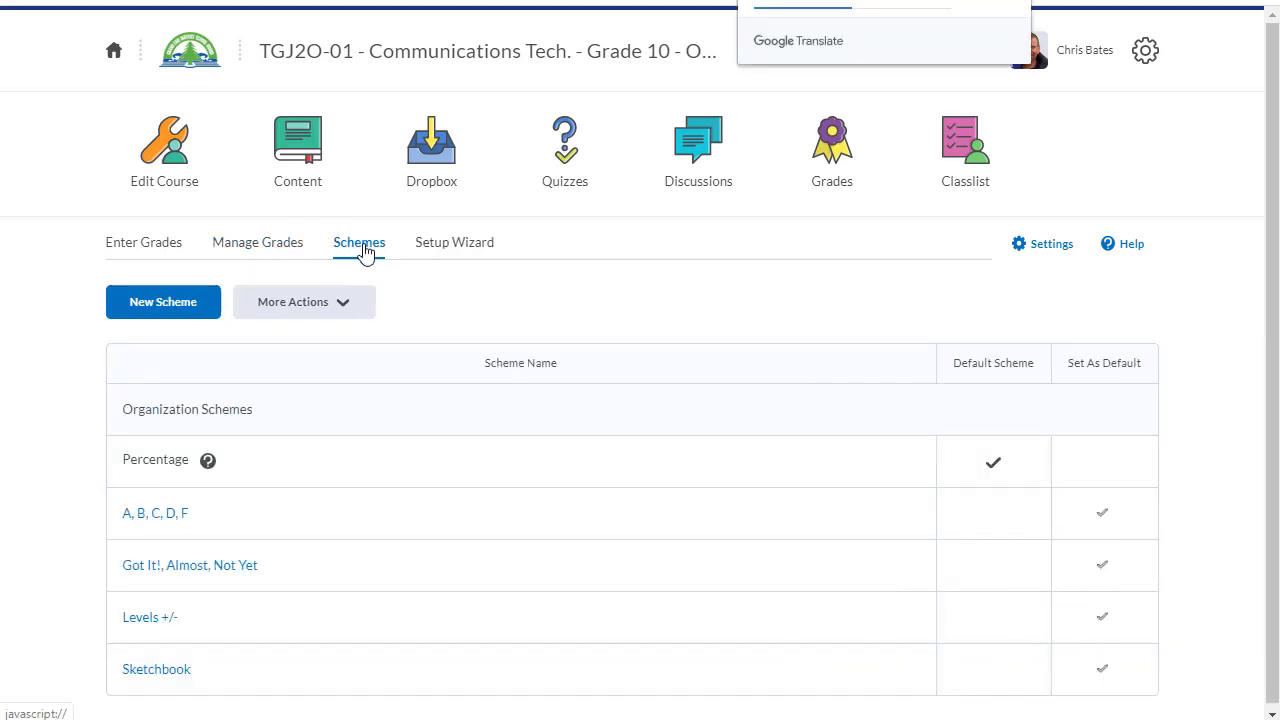
- Create an Assignments scheme with ranges Not Submitted (0), Re-Submit (50) and Completed (100)
left_click(158, 317)
type("Assi")
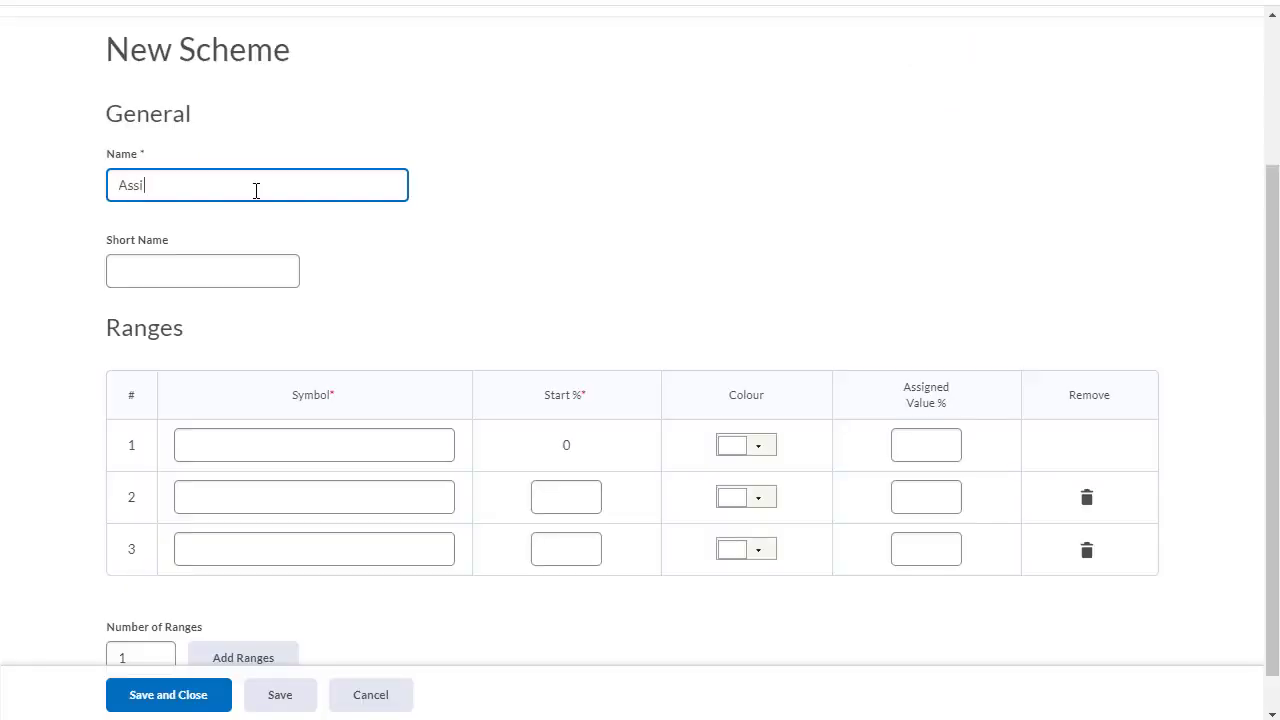
type("gnments")
left_click(245, 434)
type("Not Sub")
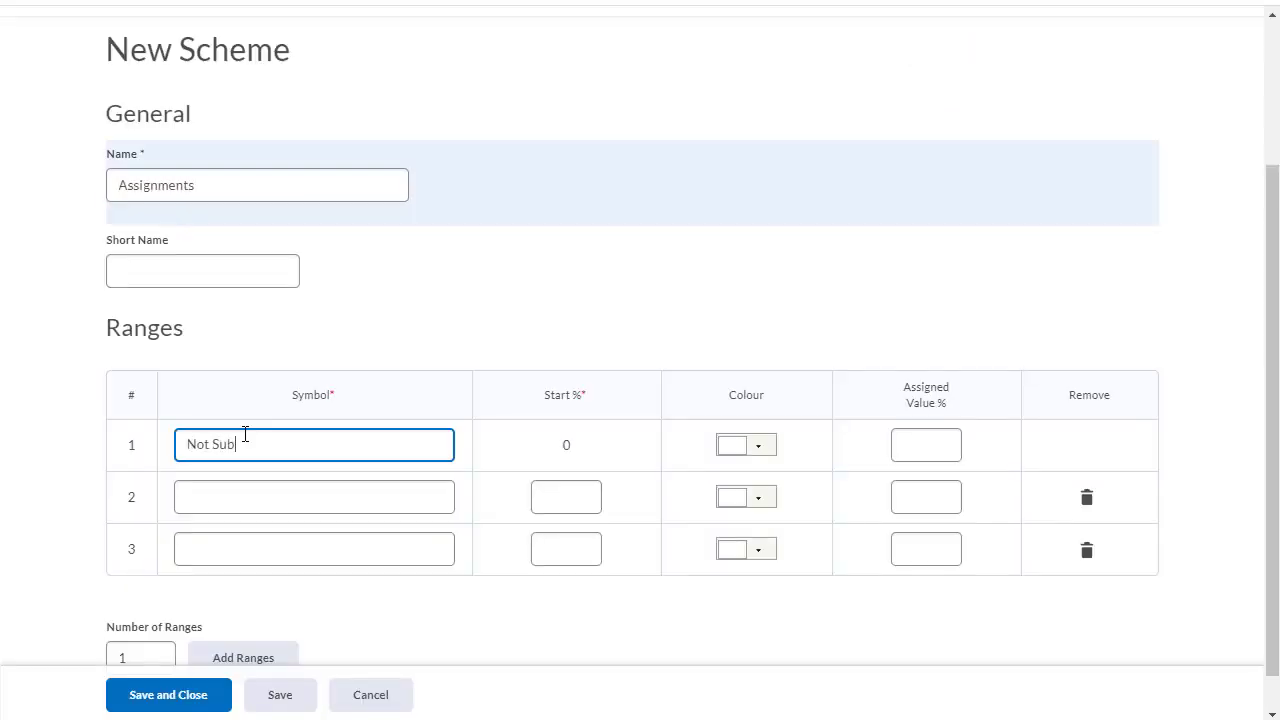
type("mitted")
left_click(280, 497)
type("Re-Submit")
left_click(236, 549)
type("Comple")
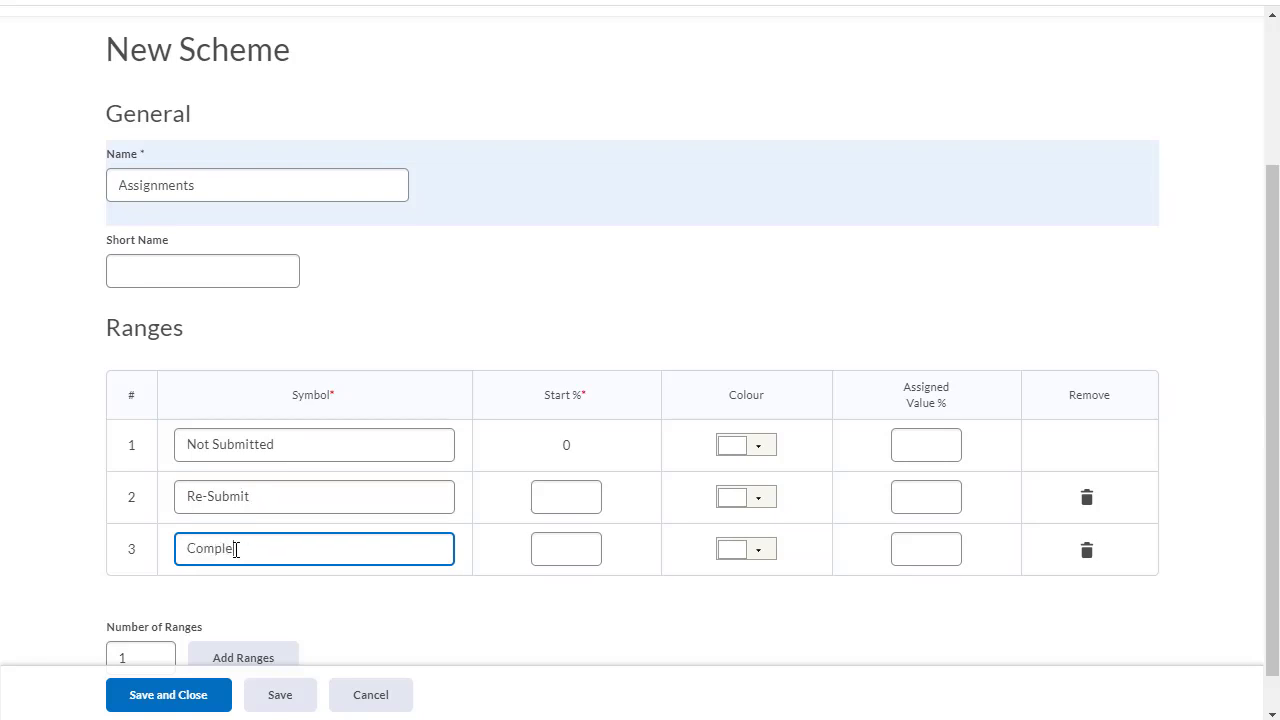
type("ted")
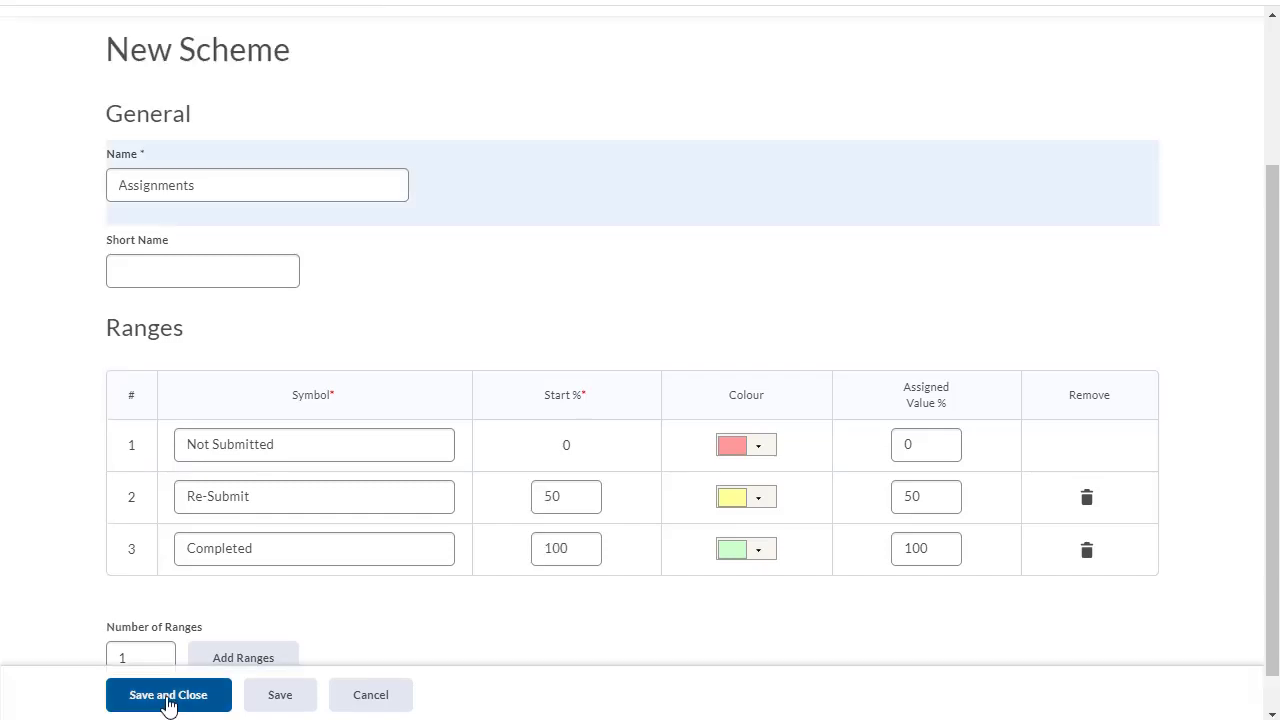
- Save and close the new Assignments grade scheme
left_click(168, 700)
scroll(306, 594, "down", 1)
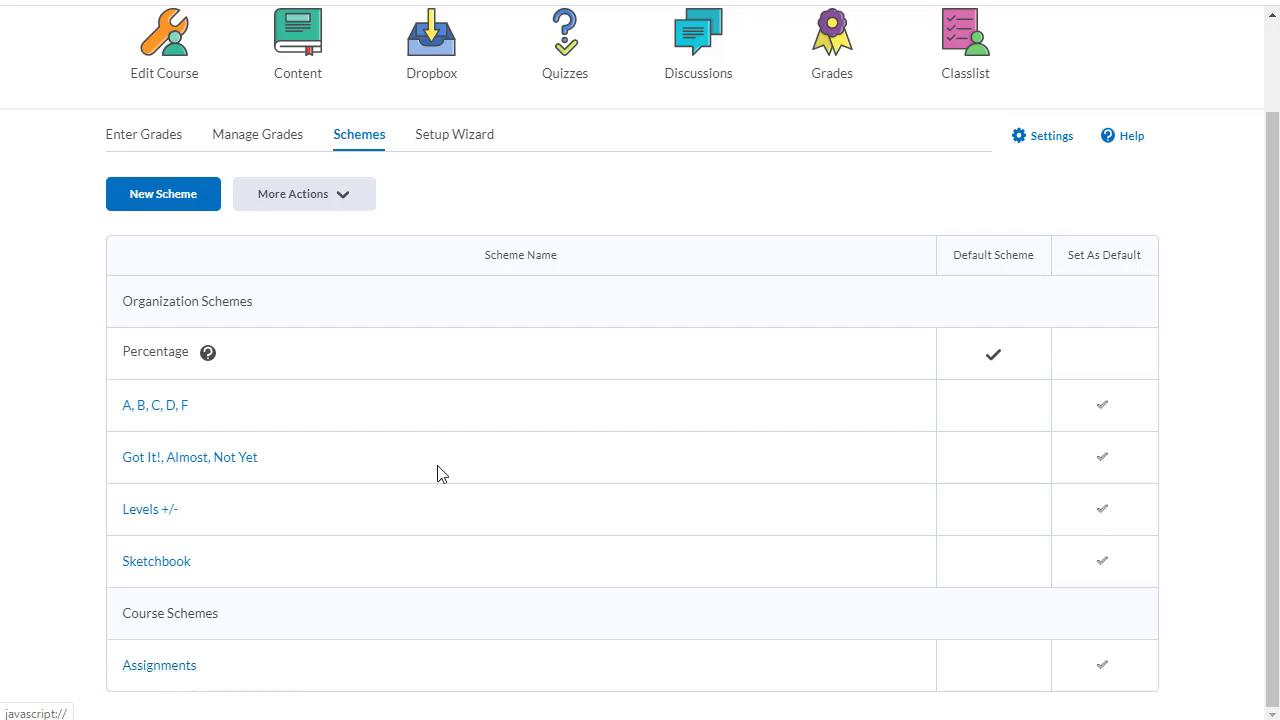
scroll(597, 135, "up", 1)
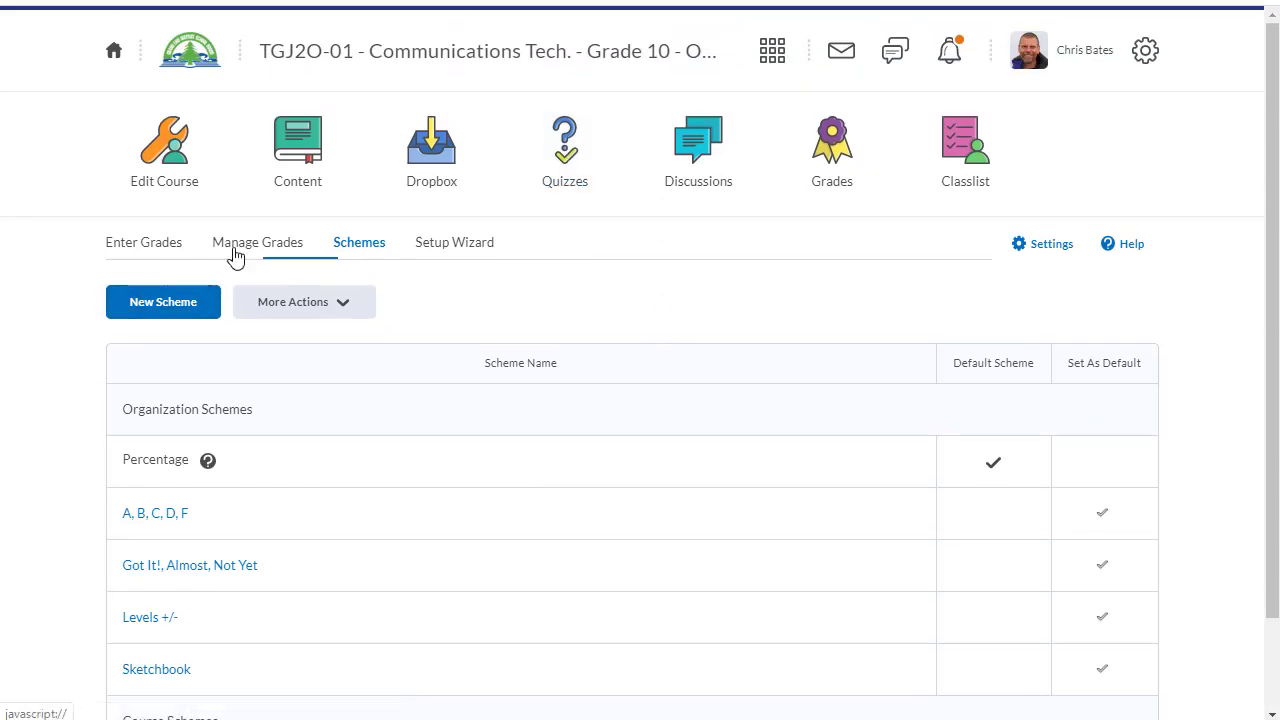
- Set the Application Assignment grade item's scheme to Assignments and save it
left_click(566, 140)
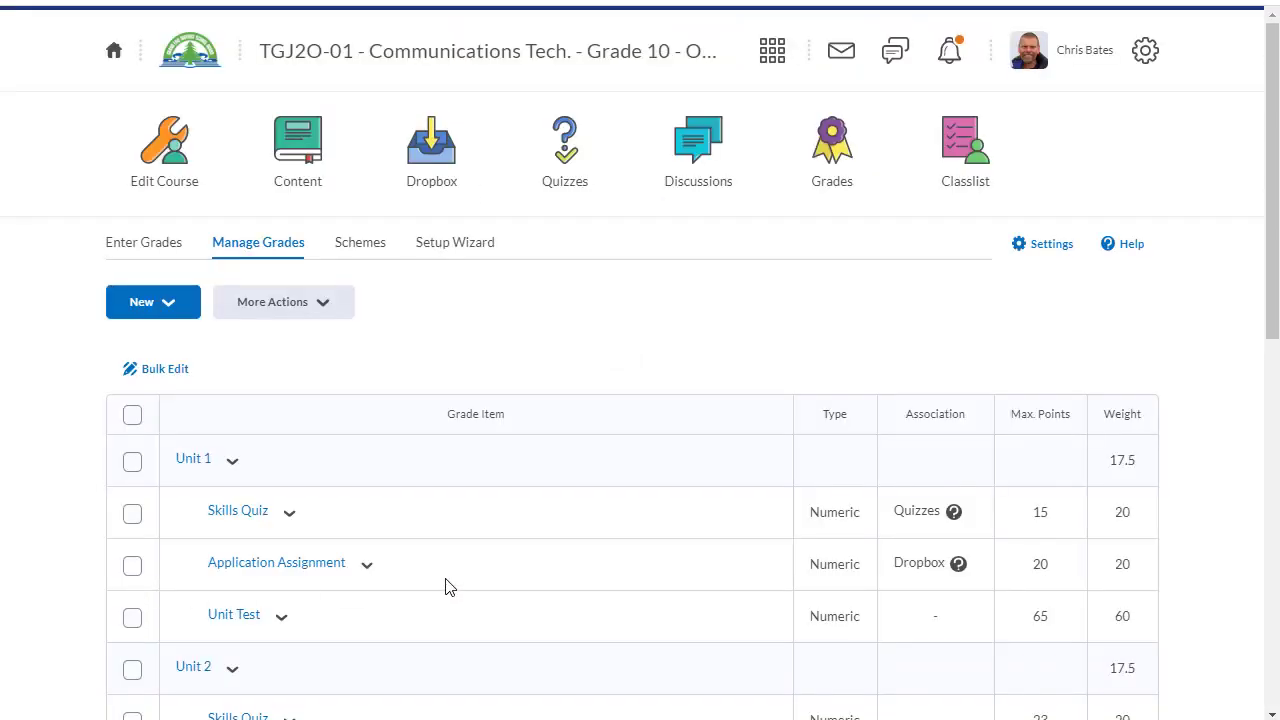
left_click(311, 571)
scroll(380, 543, "down", 6)
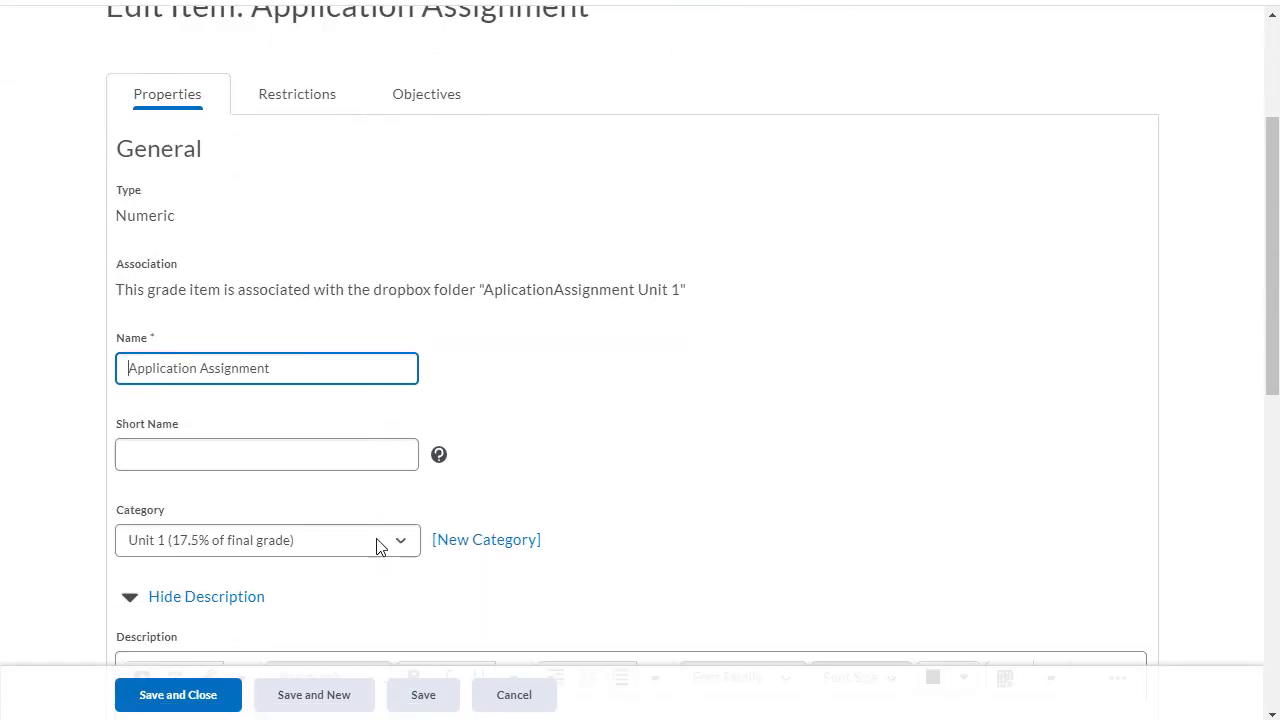
scroll(376, 547, "down", 5)
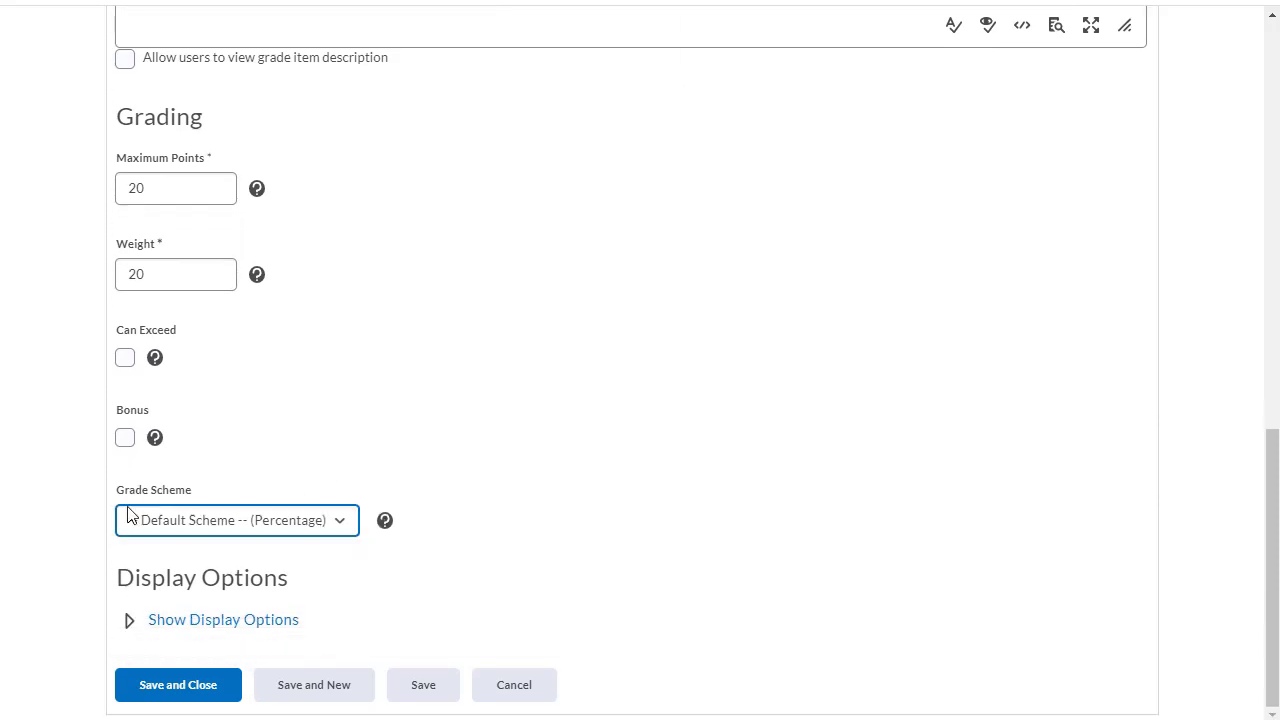
left_click(250, 525)
left_click(206, 651)
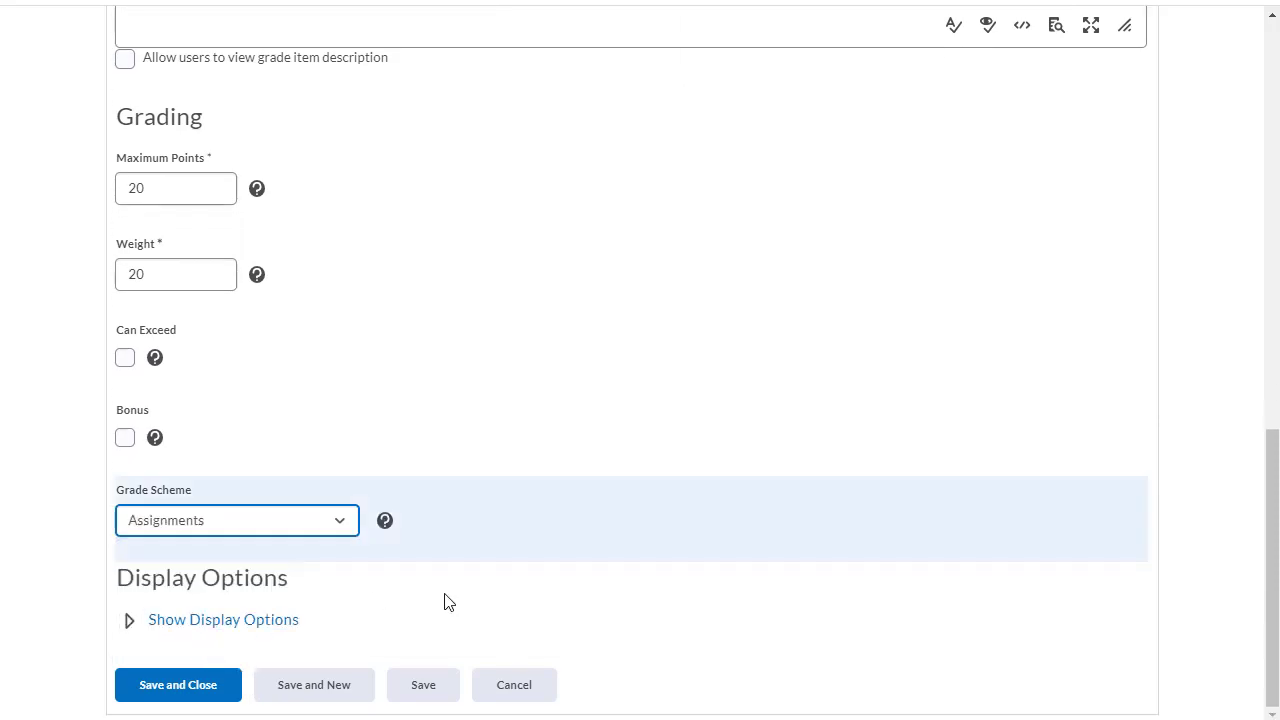
left_click(172, 692)
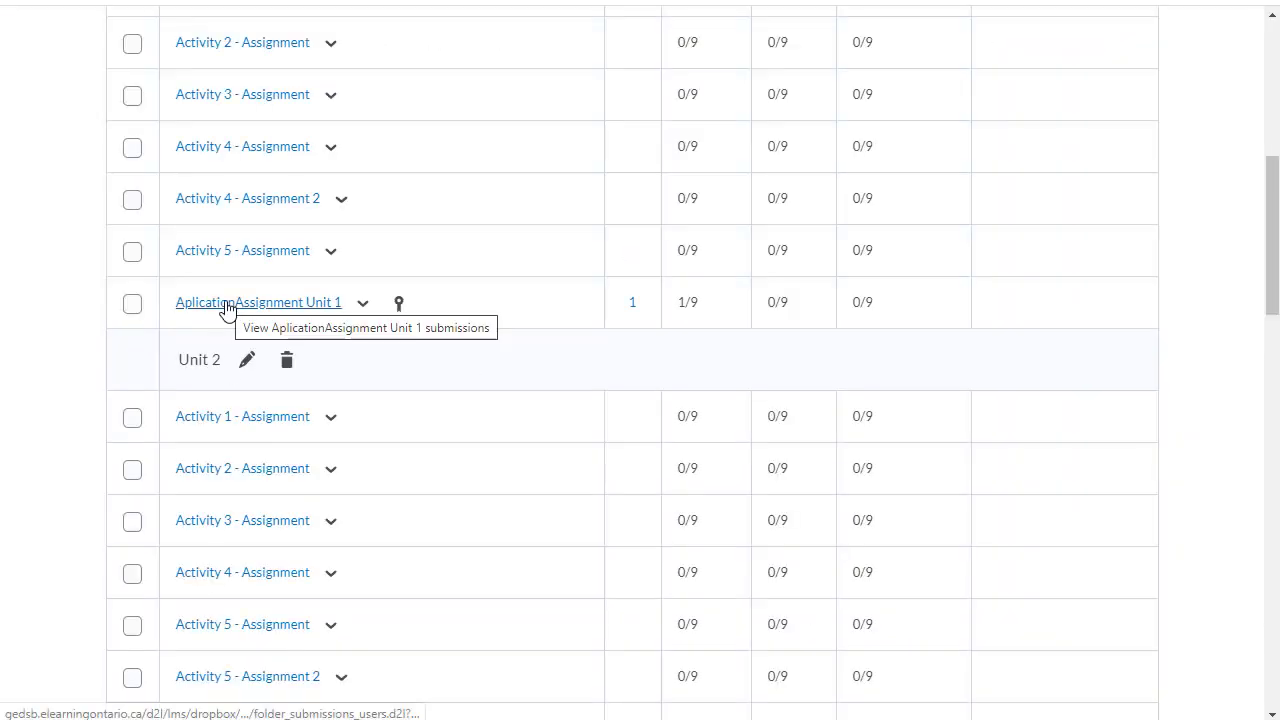
- Review the student's Aplication Assignment Unit 1 PDF, then score it 20 / 20 and publish
left_click(226, 306)
scroll(523, 380, "down", 1)
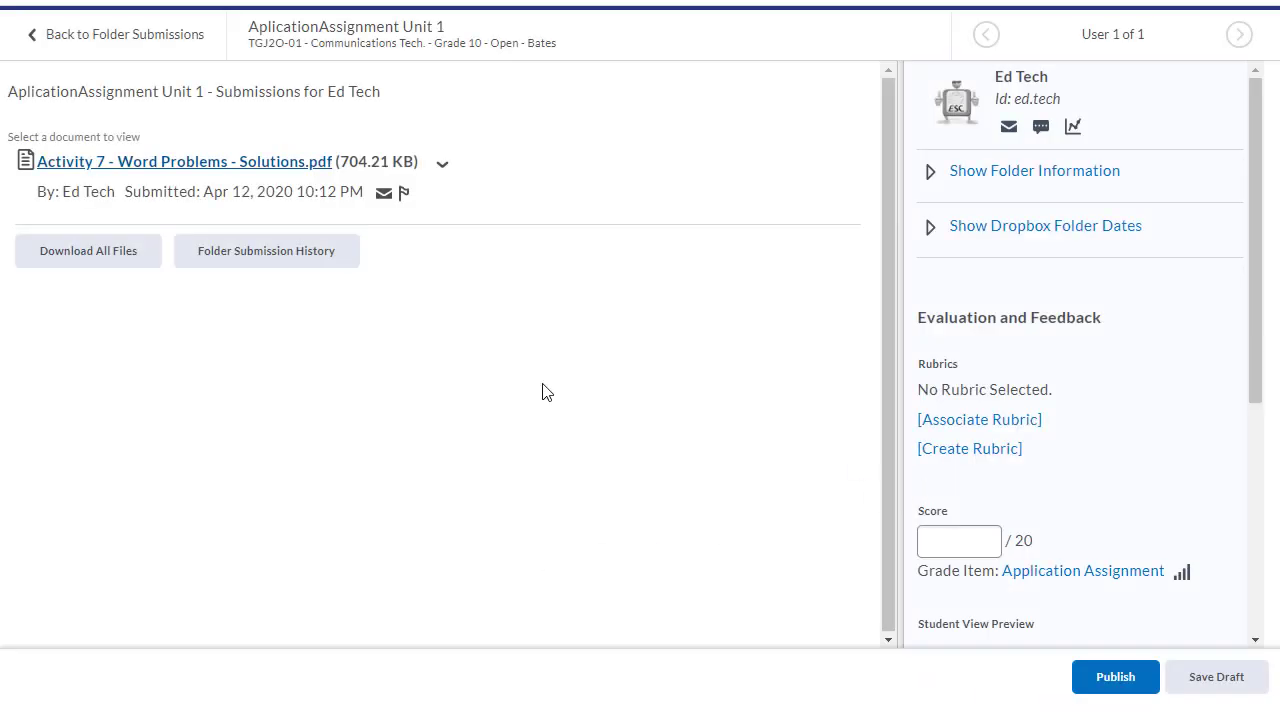
left_click(275, 165)
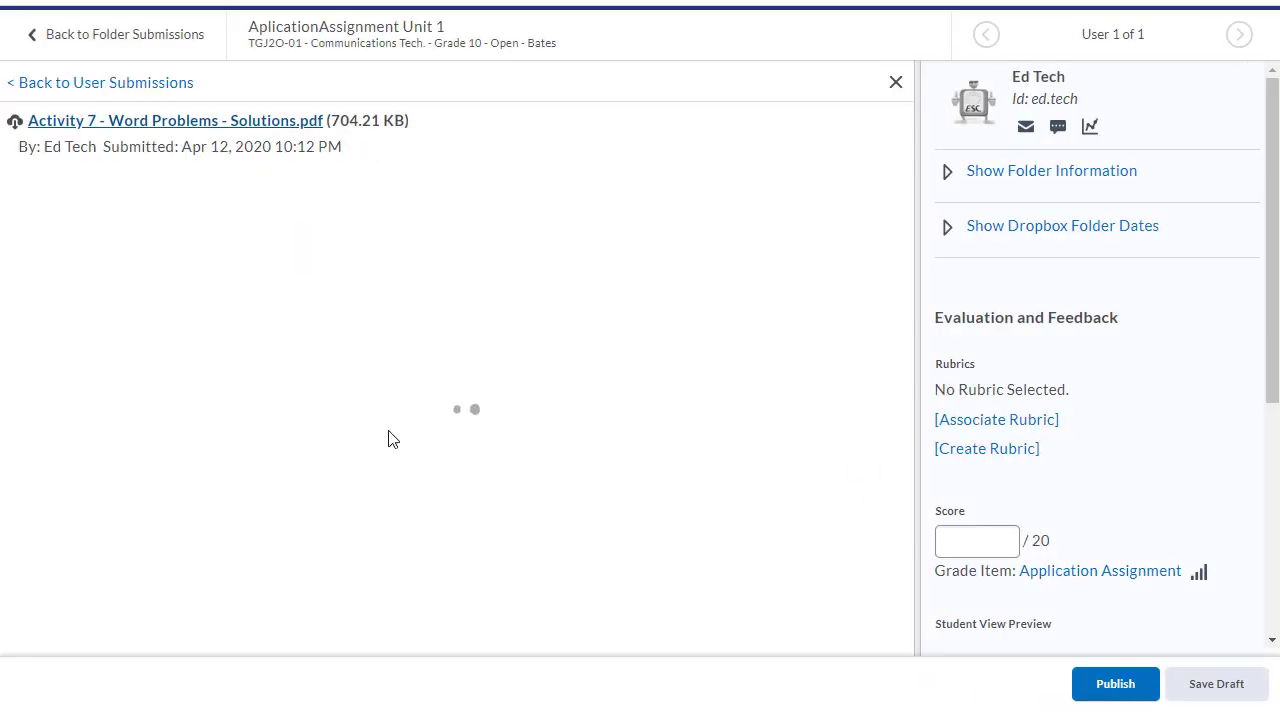
scroll(433, 425, "down", 3)
scroll(1006, 410, "down", 4)
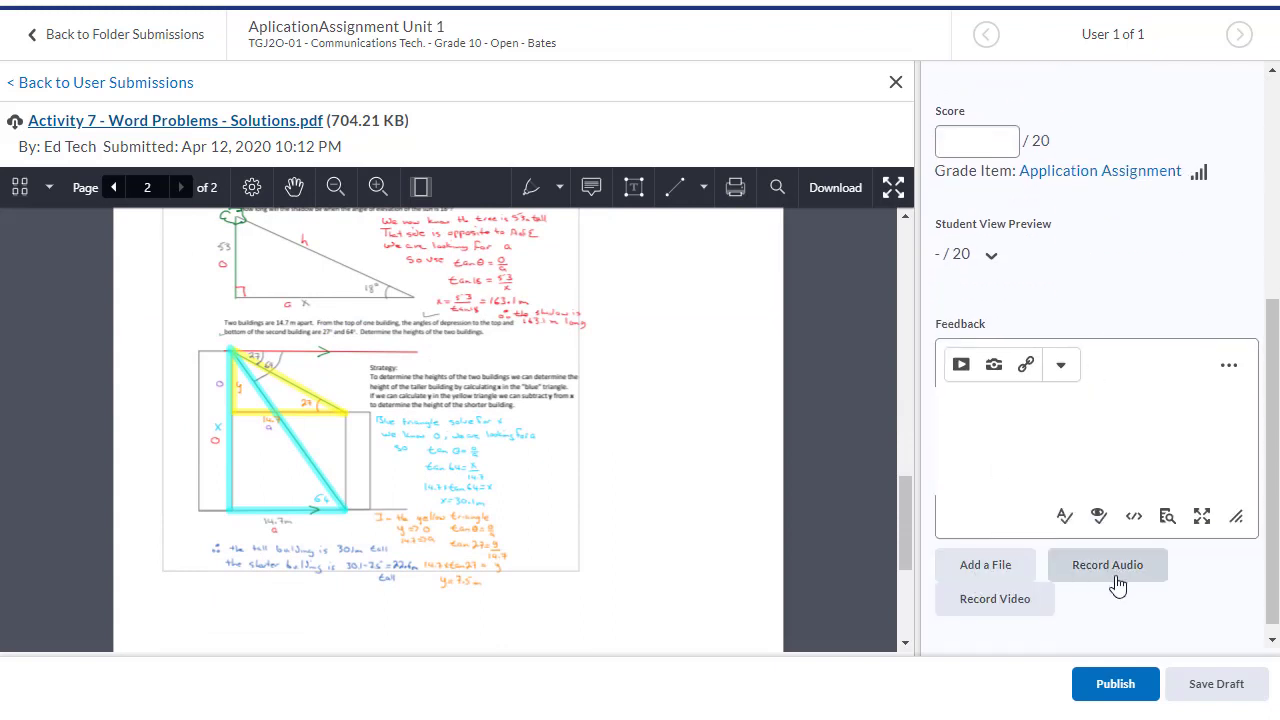
scroll(990, 560, "up", 3)
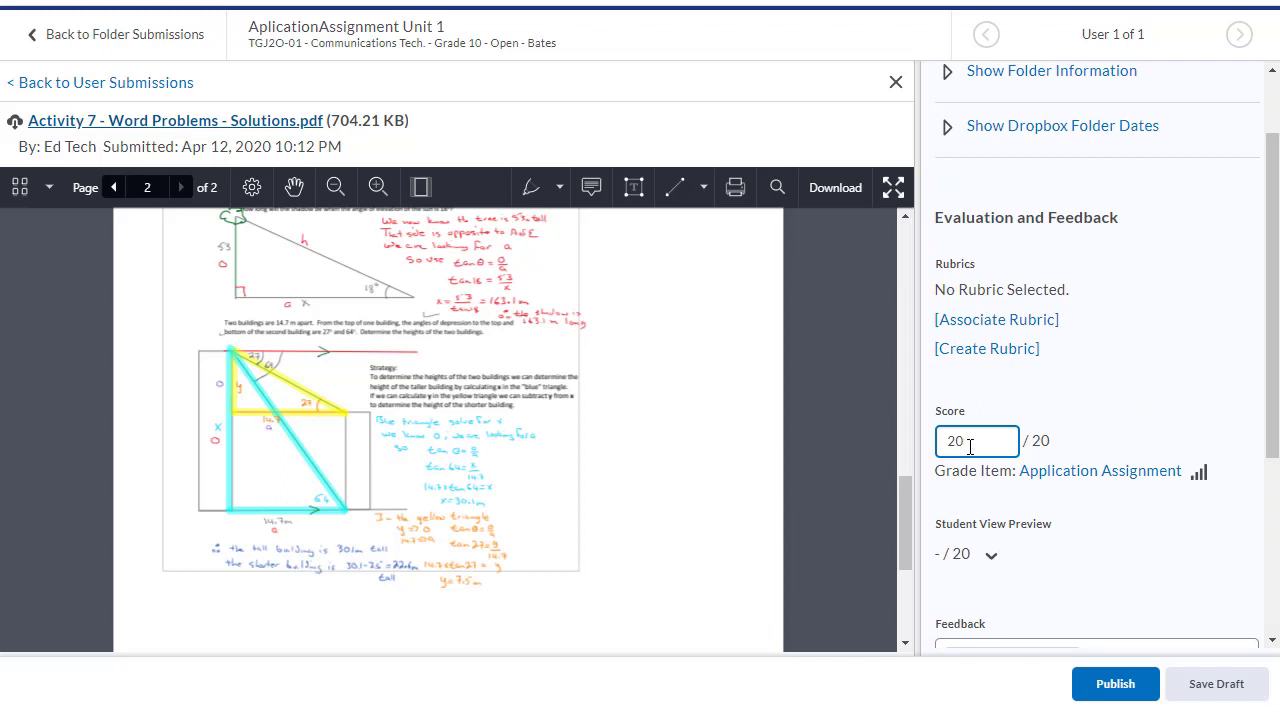
left_click(1115, 688)
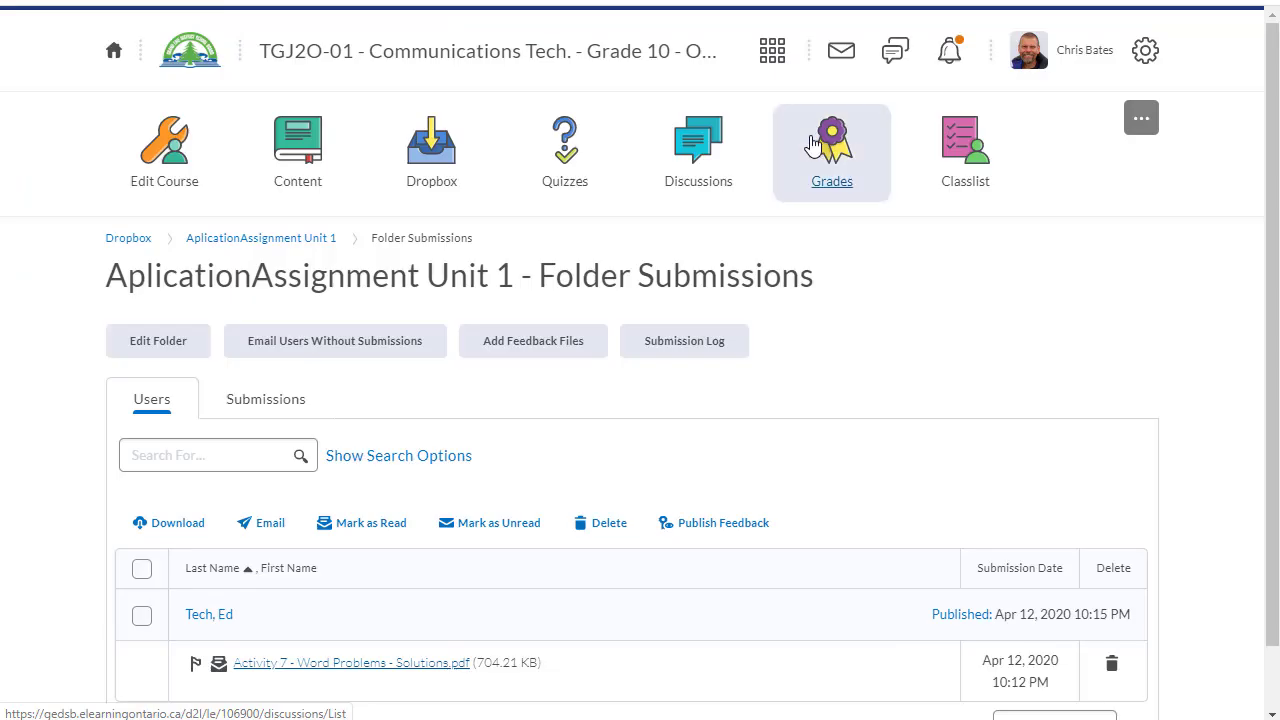
- Confirm the gradebook shows Application Assignment as Completed, then return to the grade items list
left_click(832, 150)
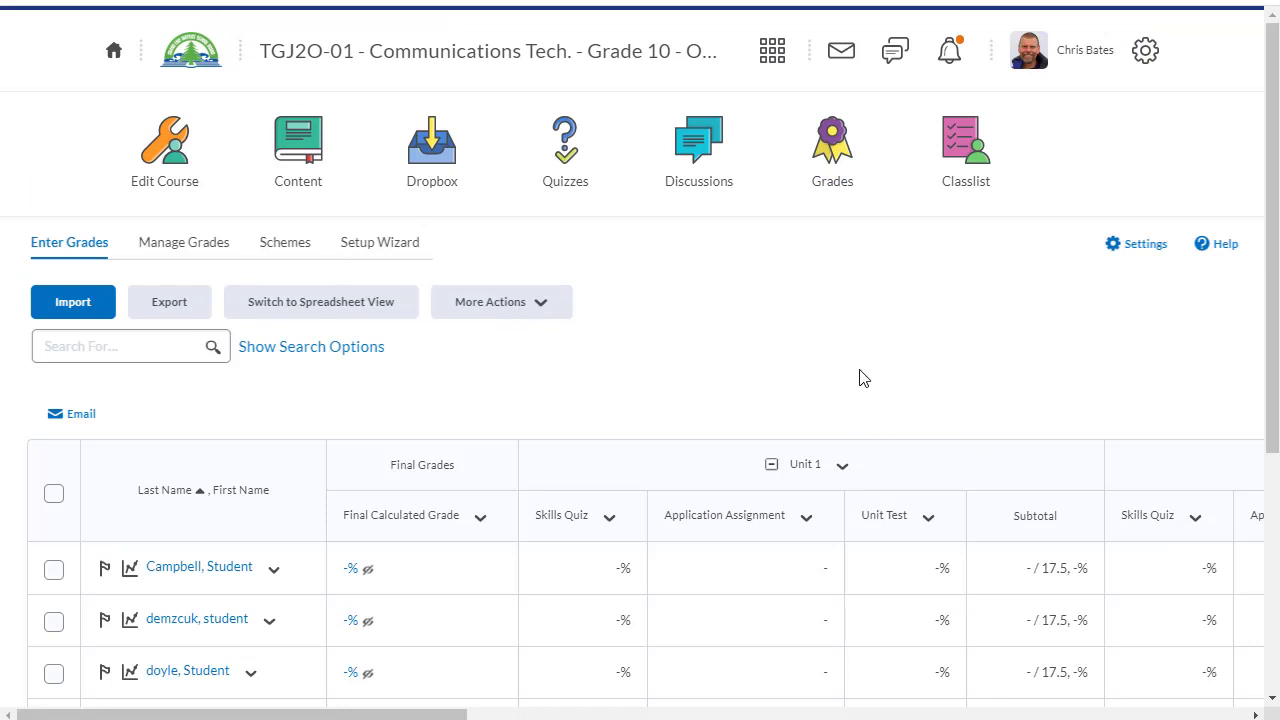
scroll(865, 378, "down", 4)
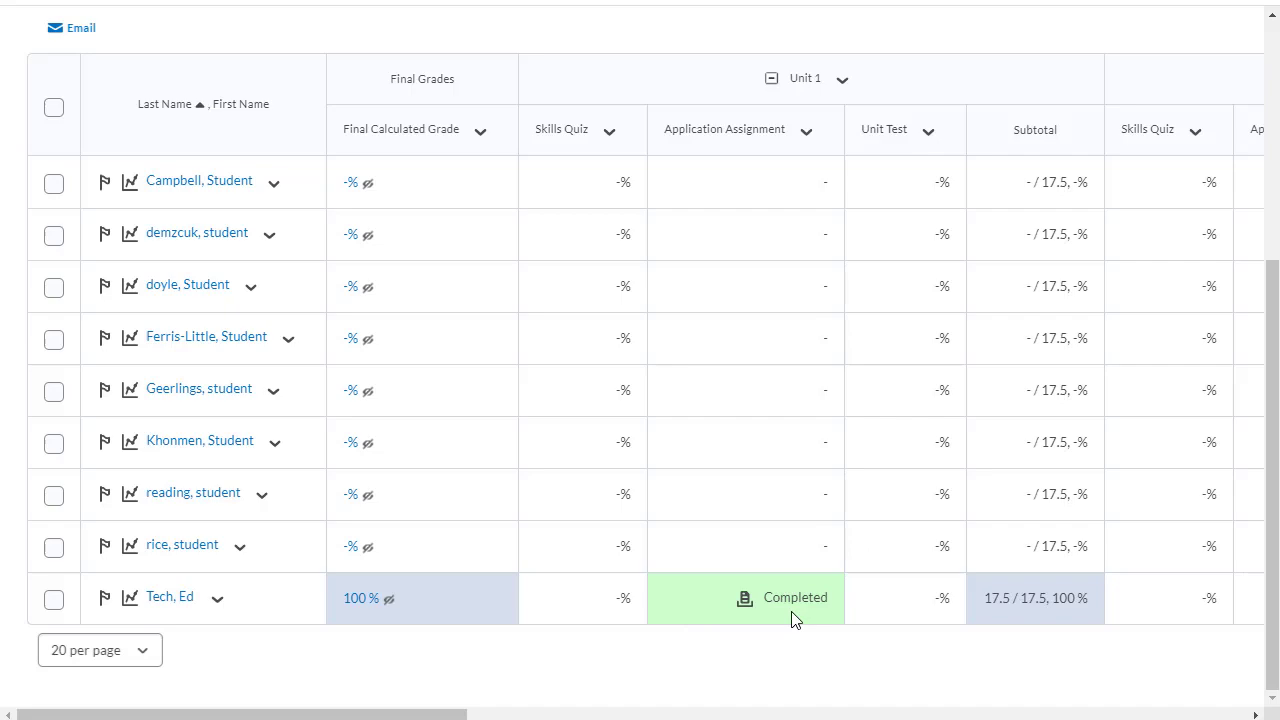
scroll(788, 618, "up", 4)
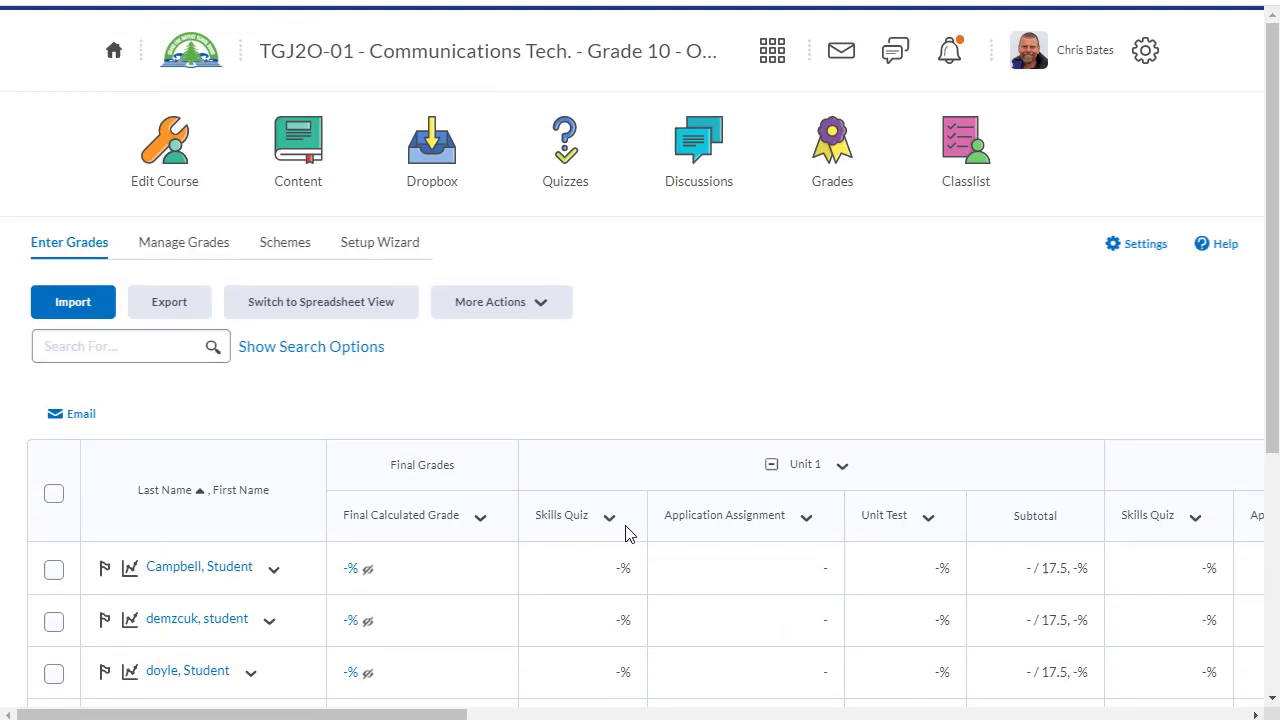
left_click(177, 255)
scroll(760, 374, "down", 2)
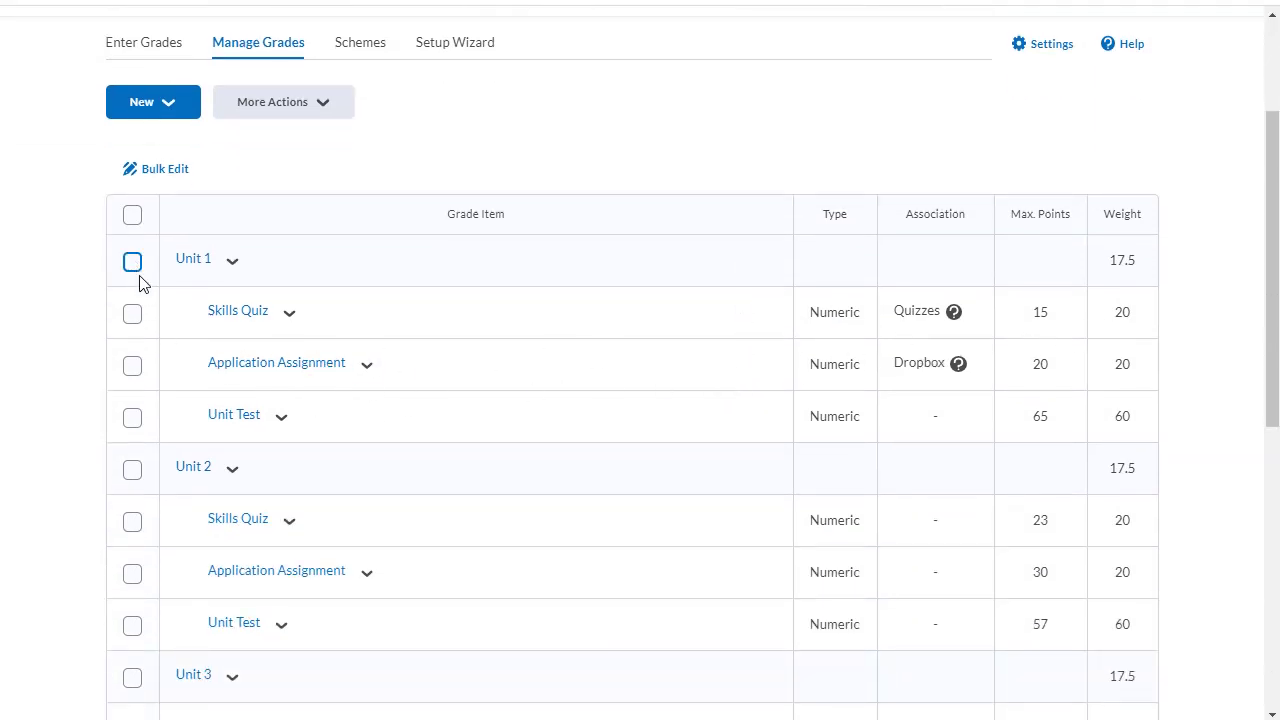
- Bulk-edit the Unit 1 Skills Quiz, Application Assignment and Unit Test items together
left_click(132, 314)
left_click(132, 366)
left_click(132, 418)
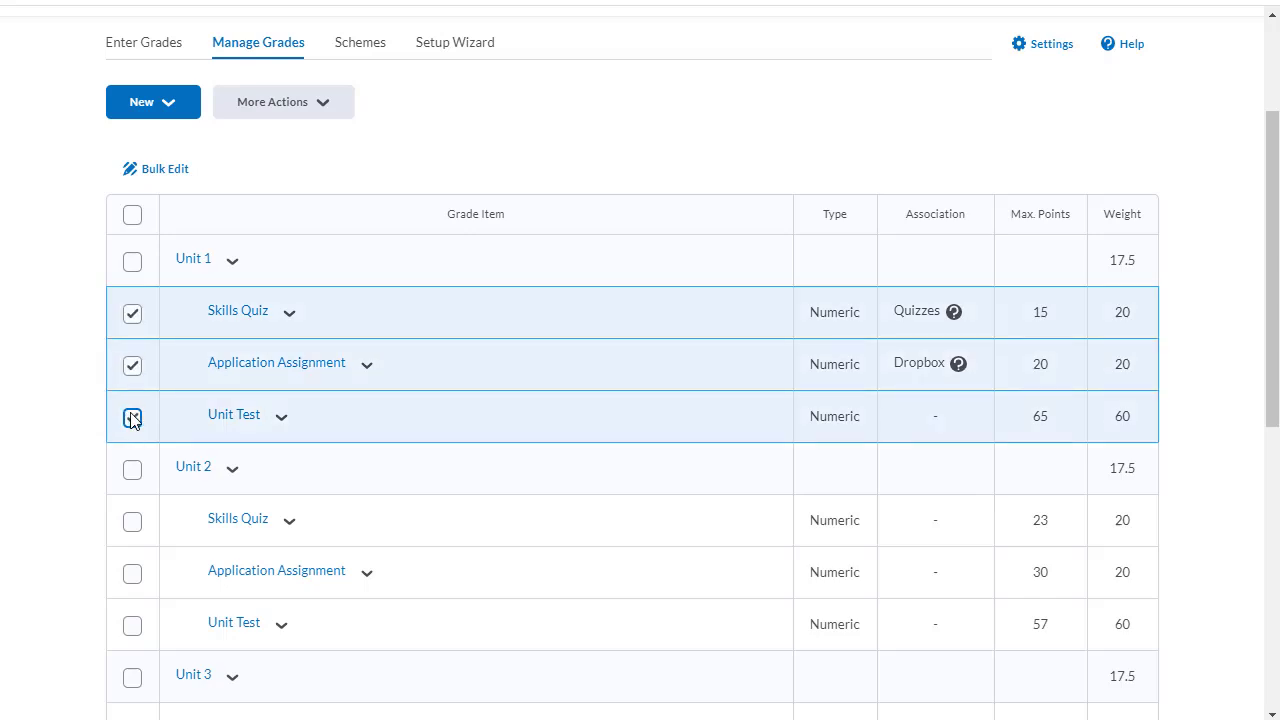
left_click(165, 169)
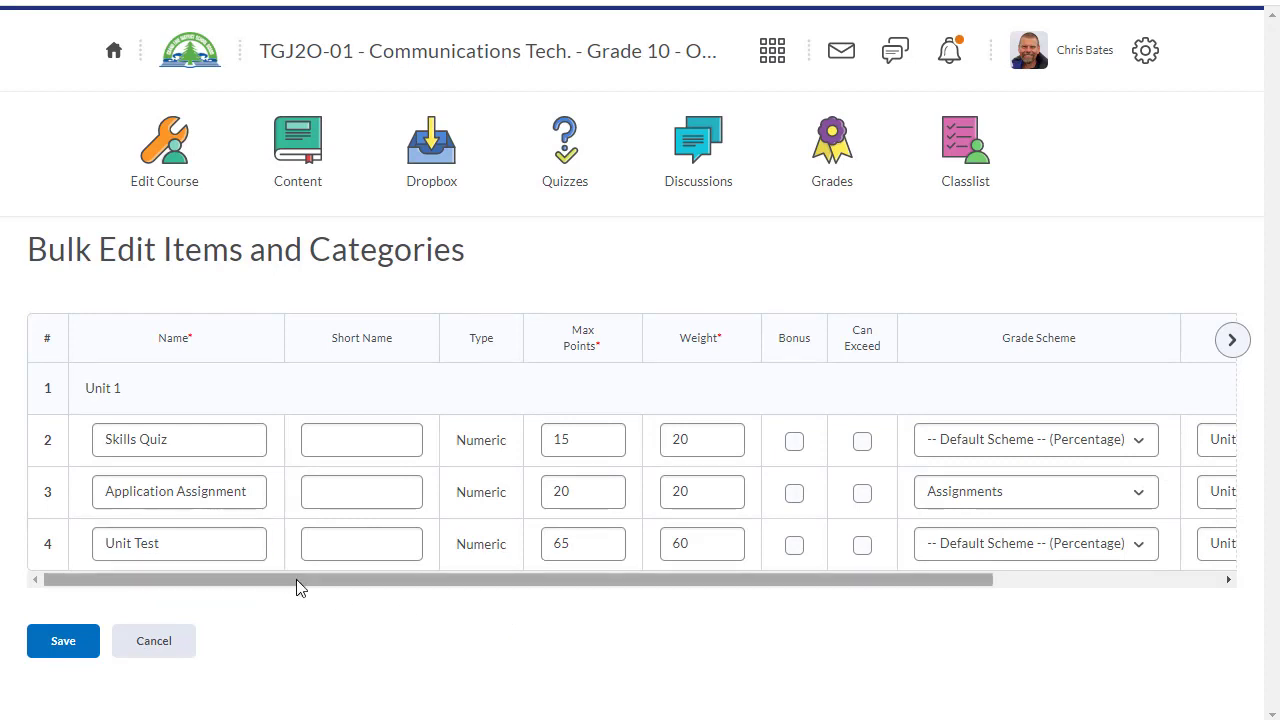
- Set the weights to Skills Quiz 30, Application Assignment 0 and Unit Test 70, then save
left_click_drag(309, 576, 475, 596)
left_click_drag(497, 491, 455, 497)
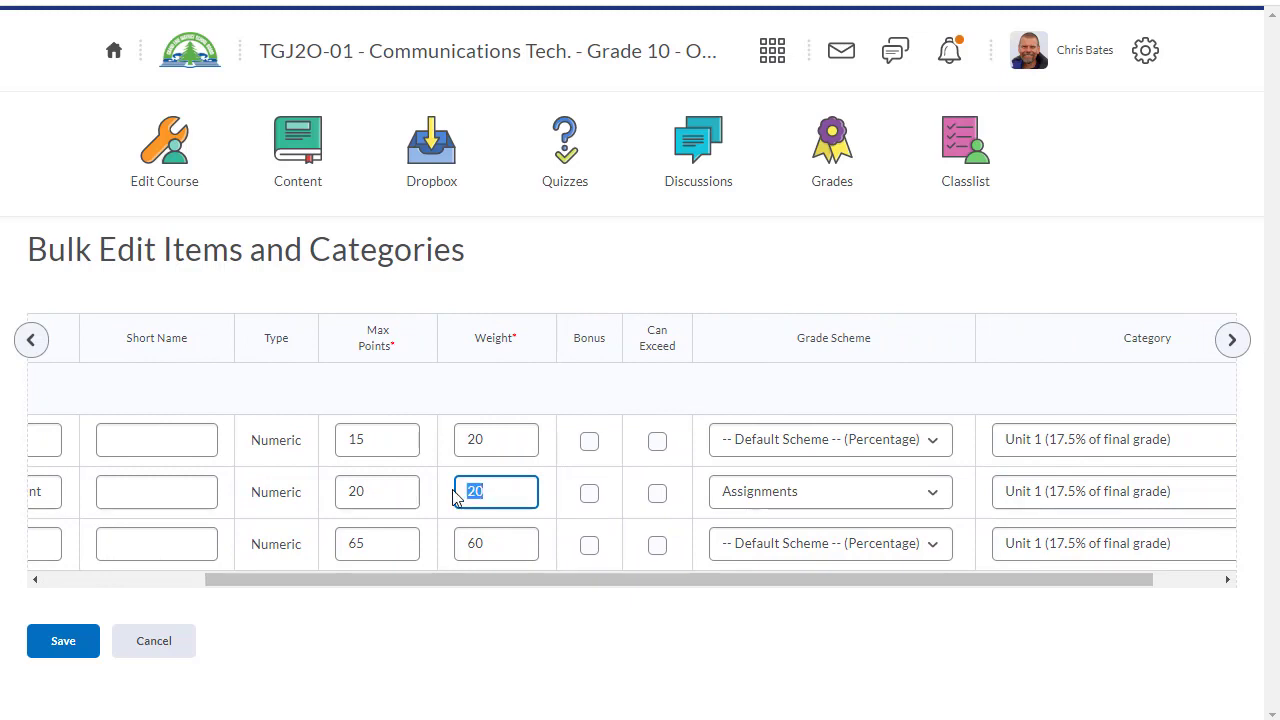
type("0")
left_click(481, 438)
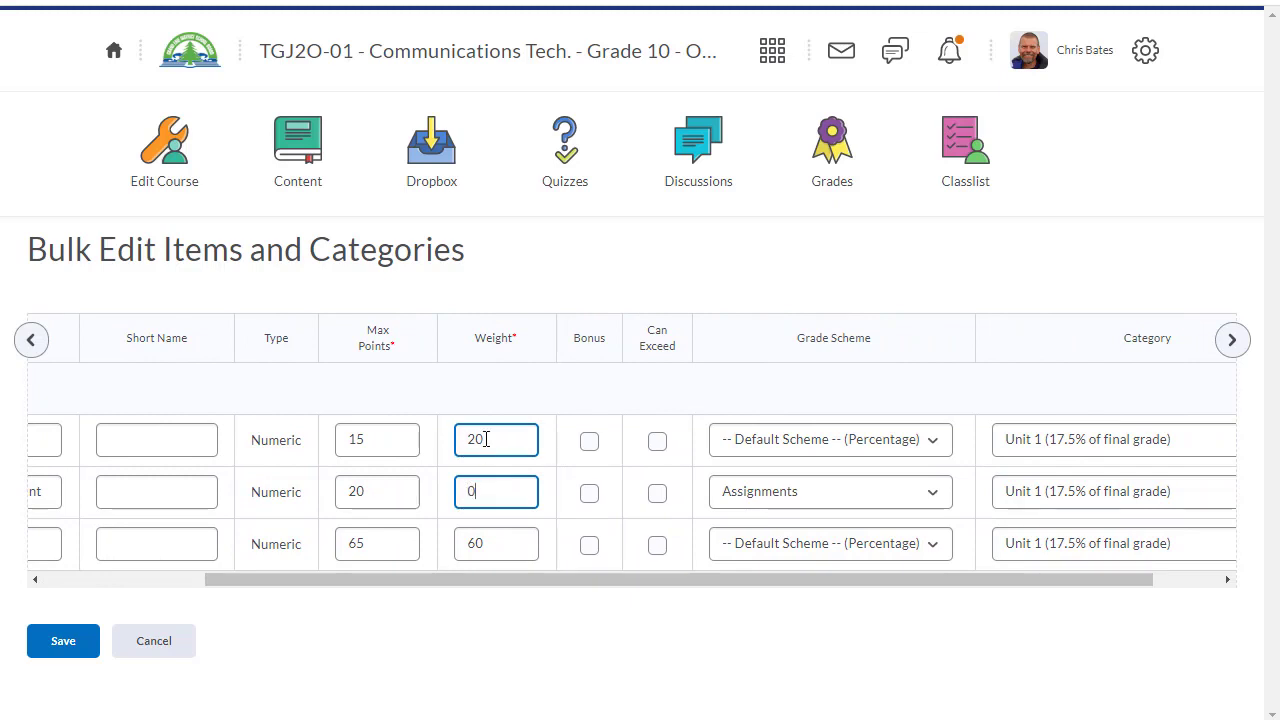
left_click_drag(491, 438, 465, 437)
type("3")
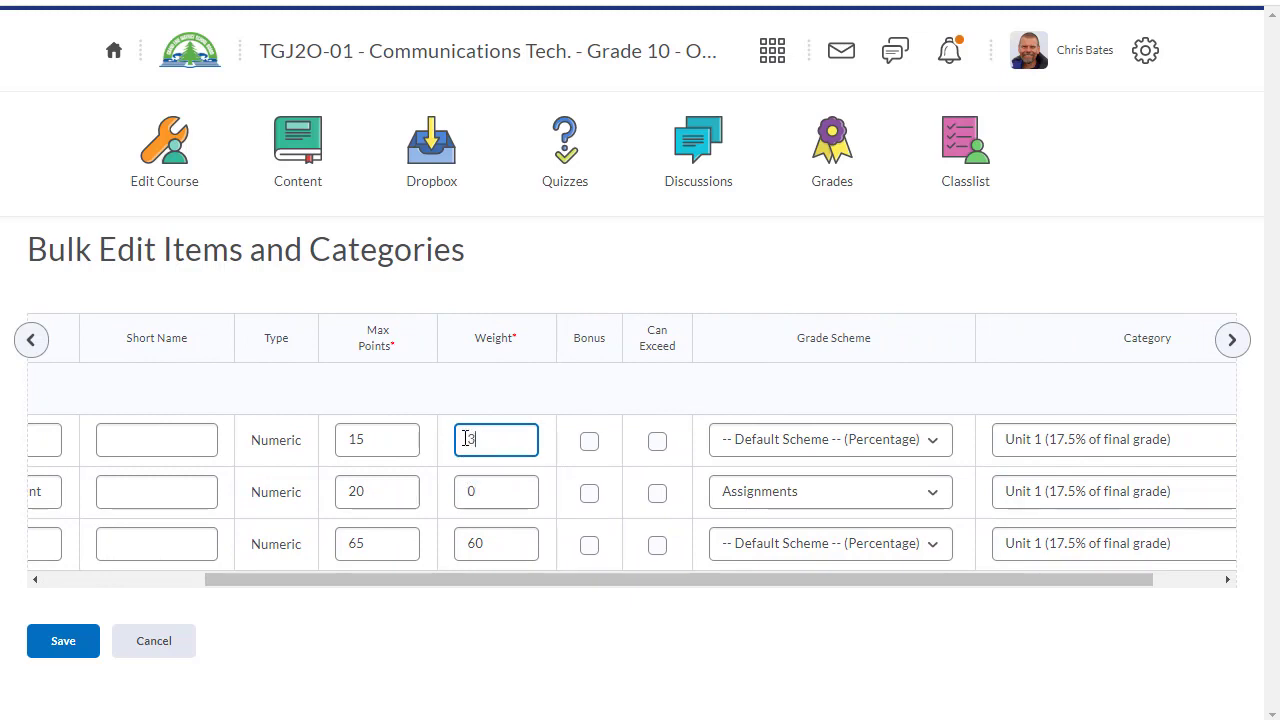
type("0")
left_click(486, 541)
left_click_drag(490, 543, 448, 553)
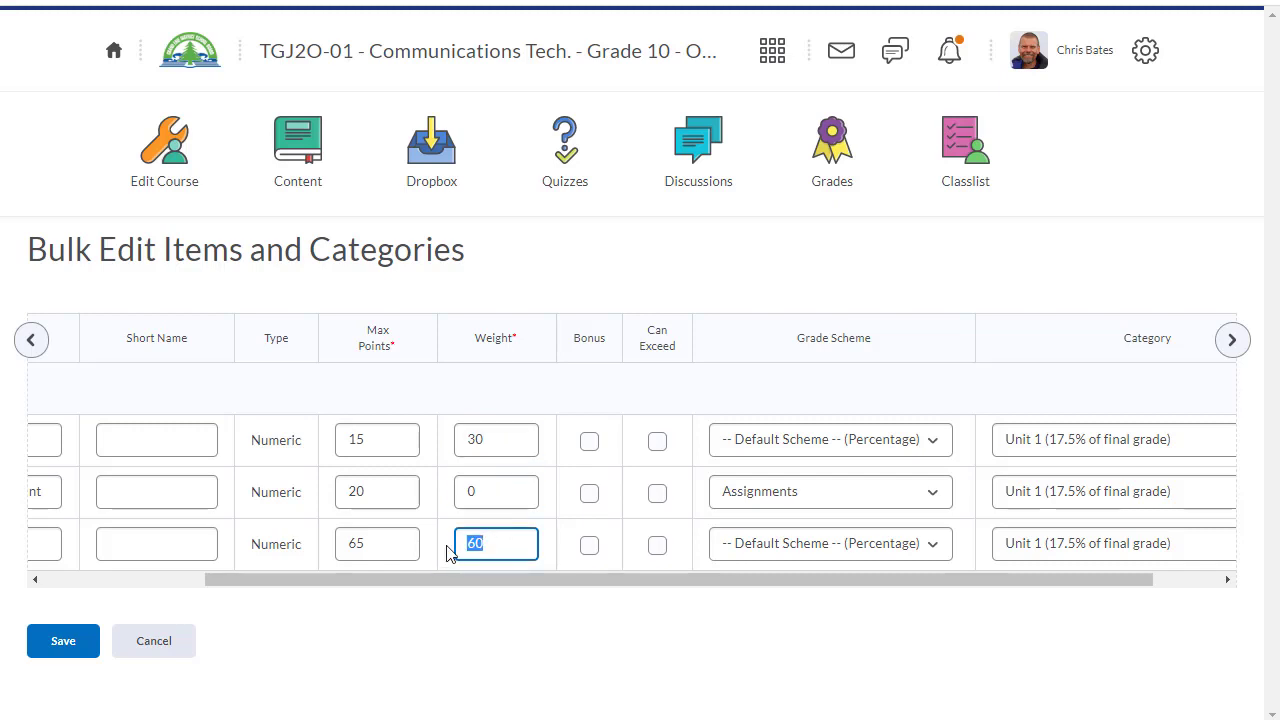
type("7")
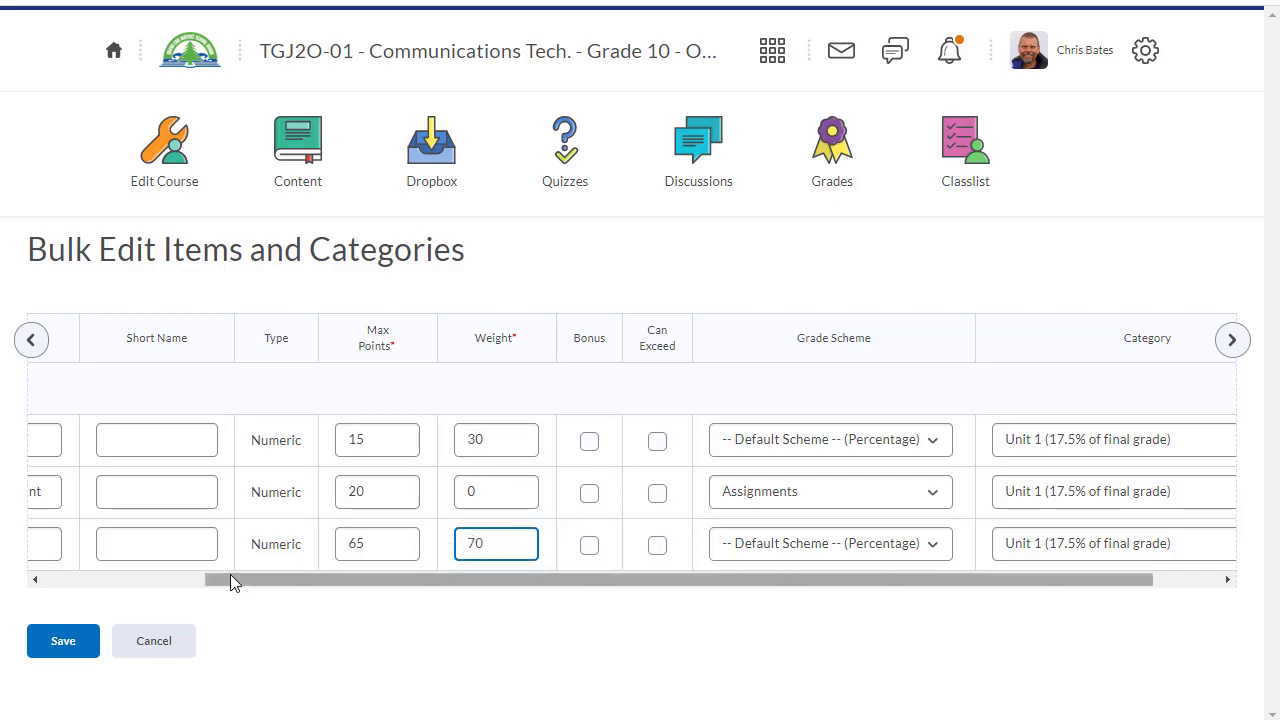
left_click(66, 644)
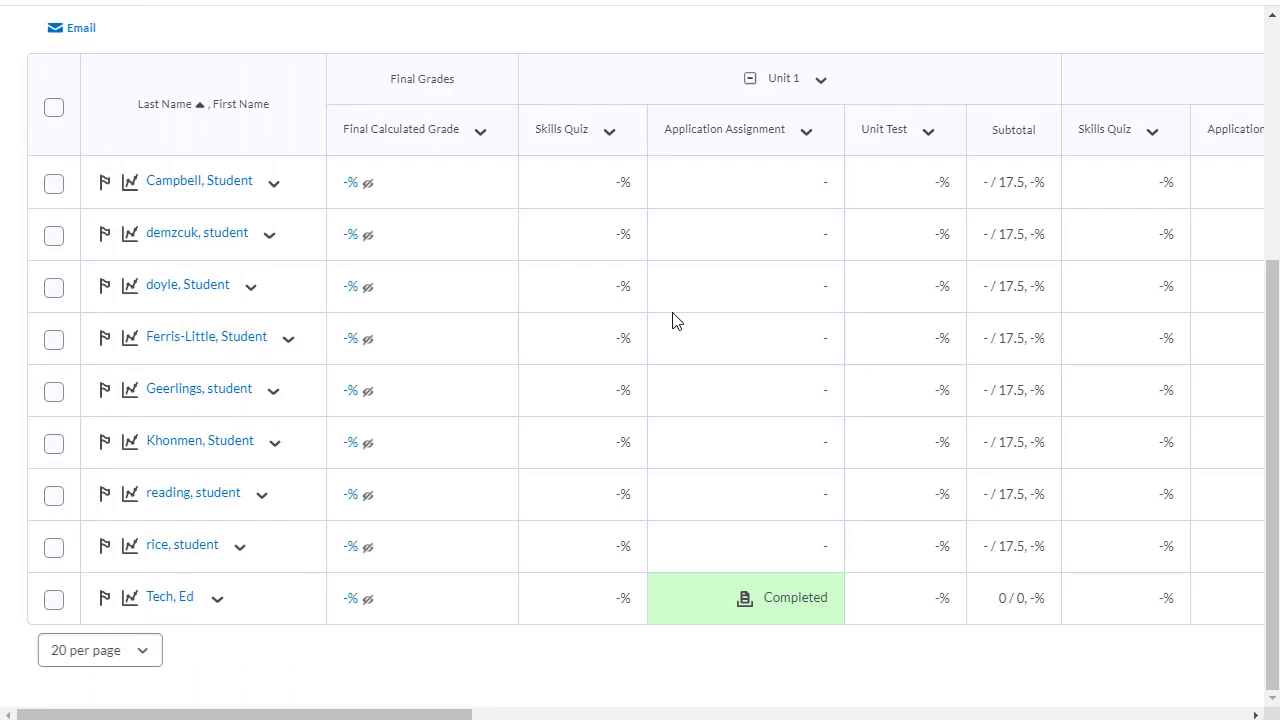
- Scroll back to the top of the gradebook to review the Unit 1 grades
scroll(672, 320, "up", 5)
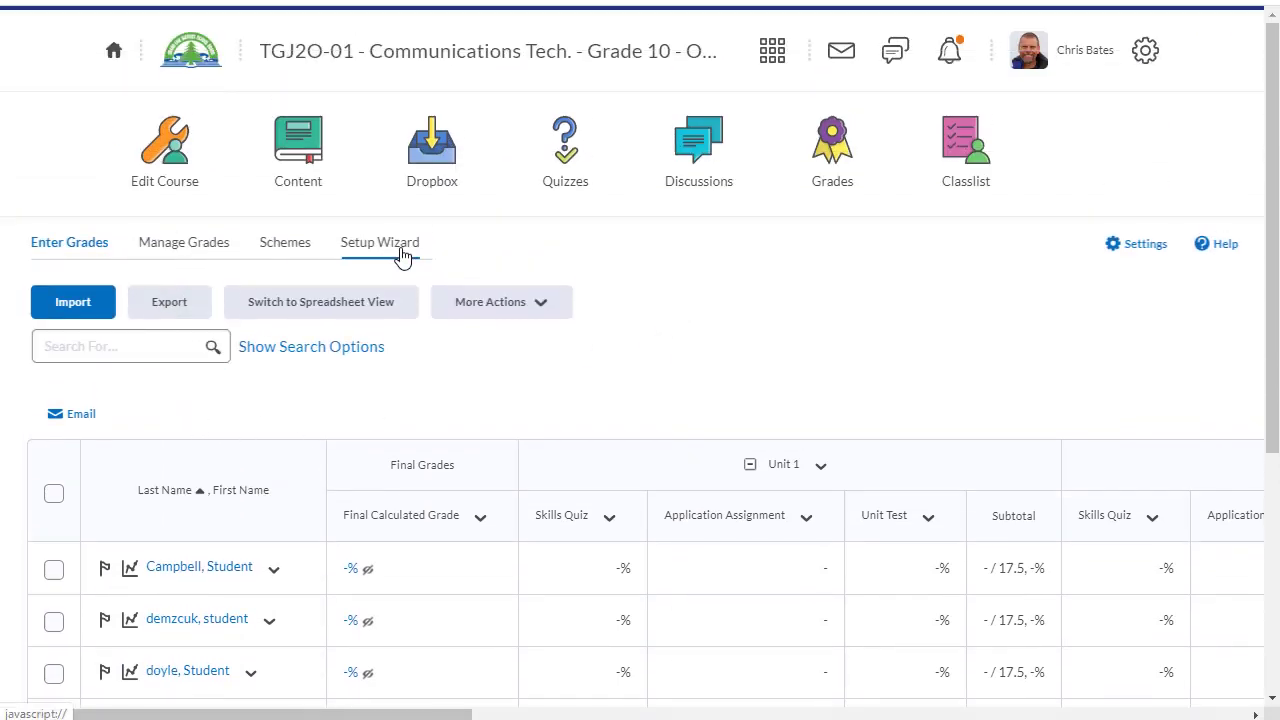
- Hide points and weighted grades from students, show the grade scheme symbol and colour, and save
left_click(1122, 248)
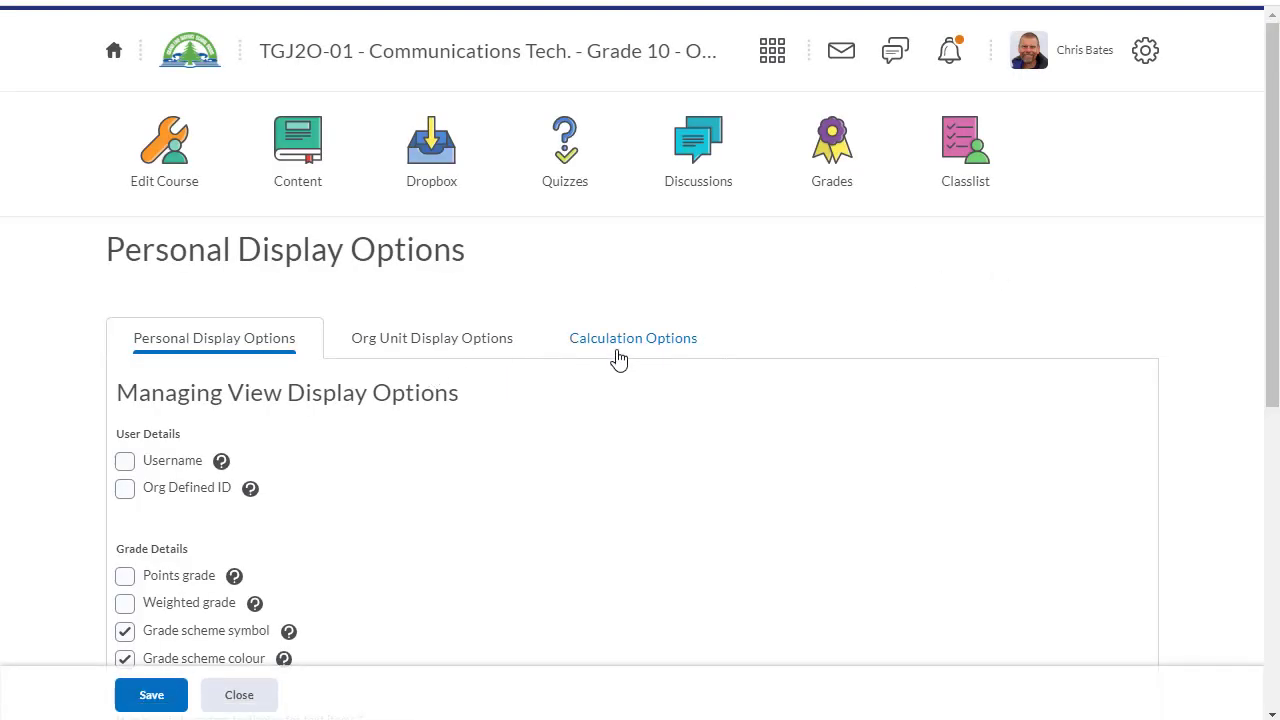
scroll(468, 357, "down", 3)
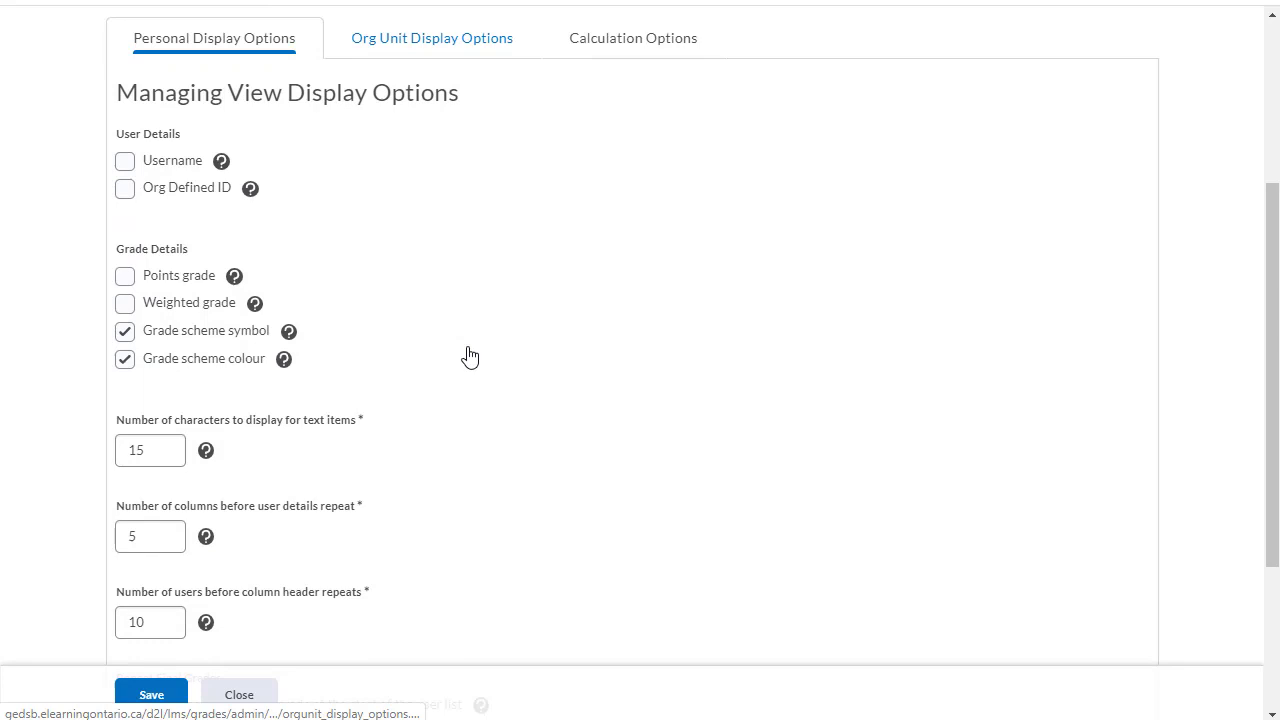
scroll(466, 357, "up", 1)
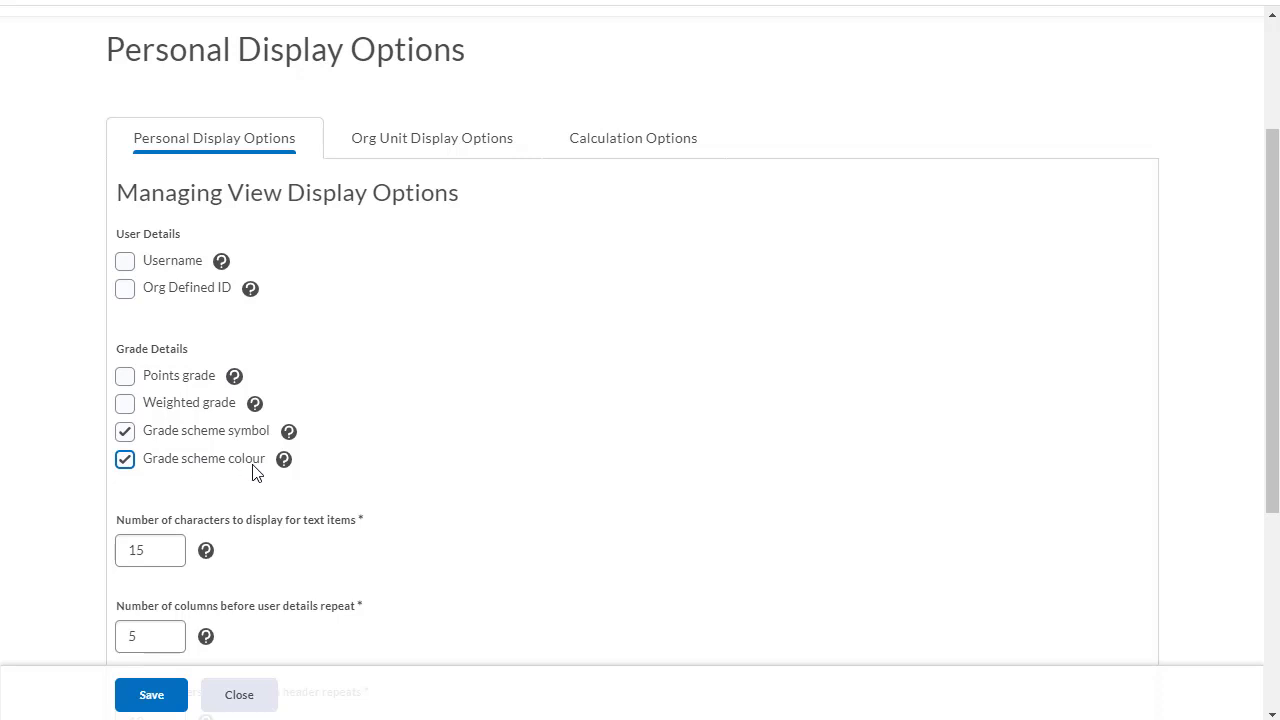
left_click(447, 140)
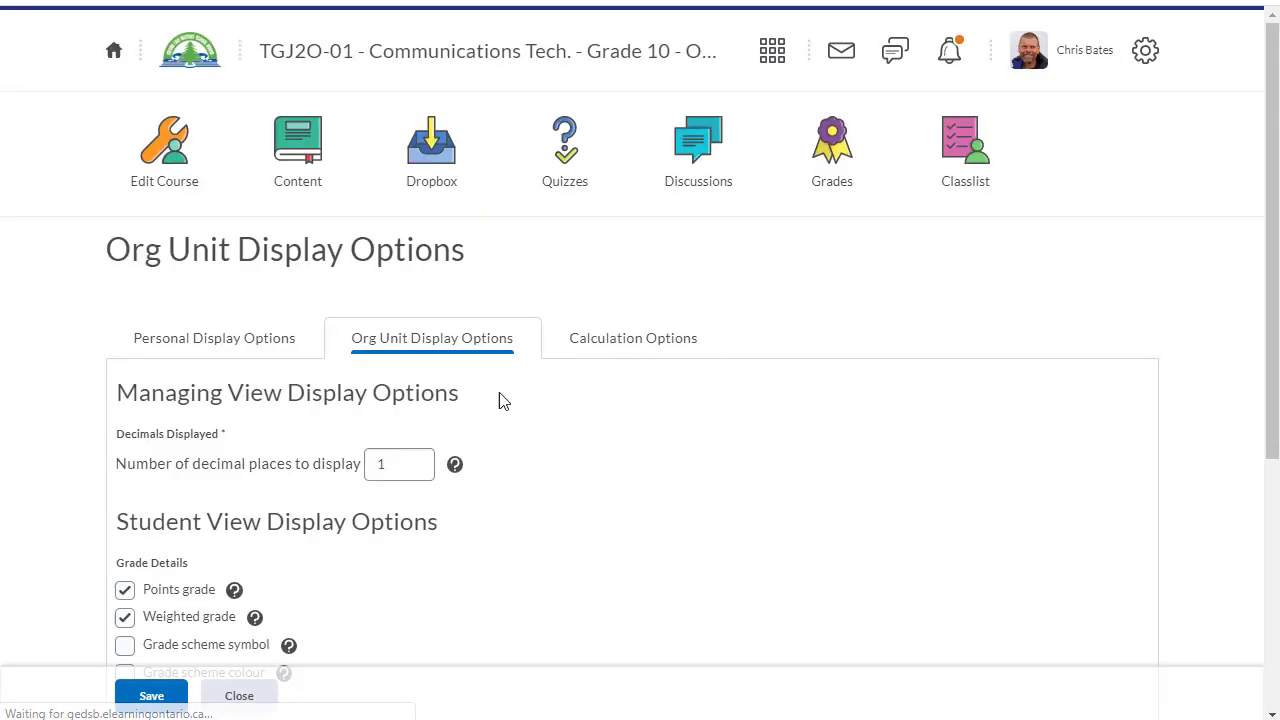
scroll(502, 401, "down", 2)
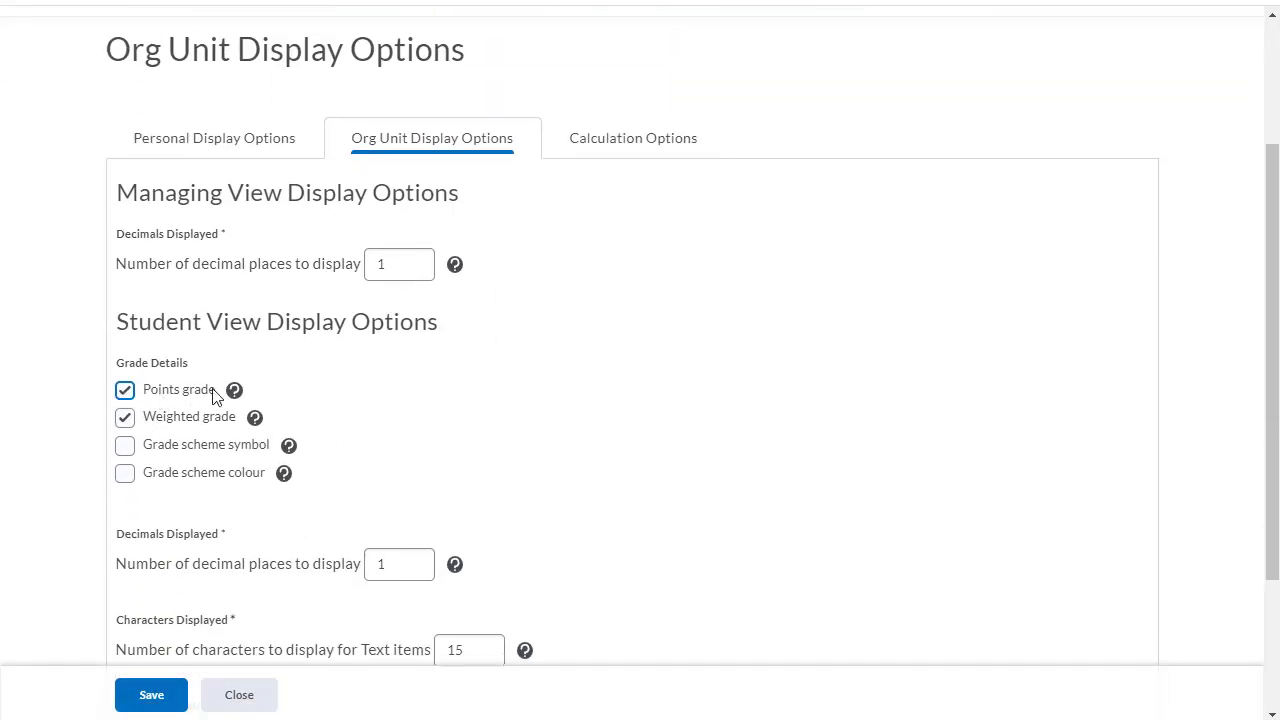
left_click(125, 390)
left_click(125, 418)
left_click(125, 446)
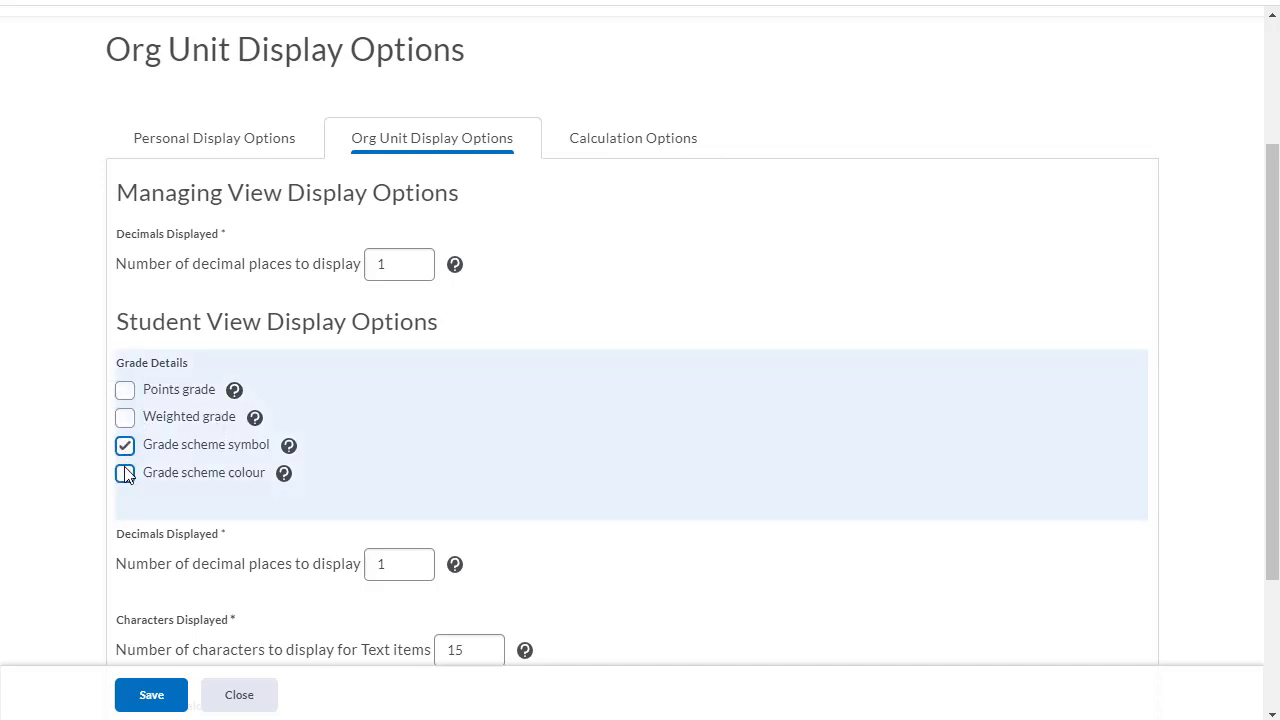
left_click(125, 473)
left_click(153, 695)
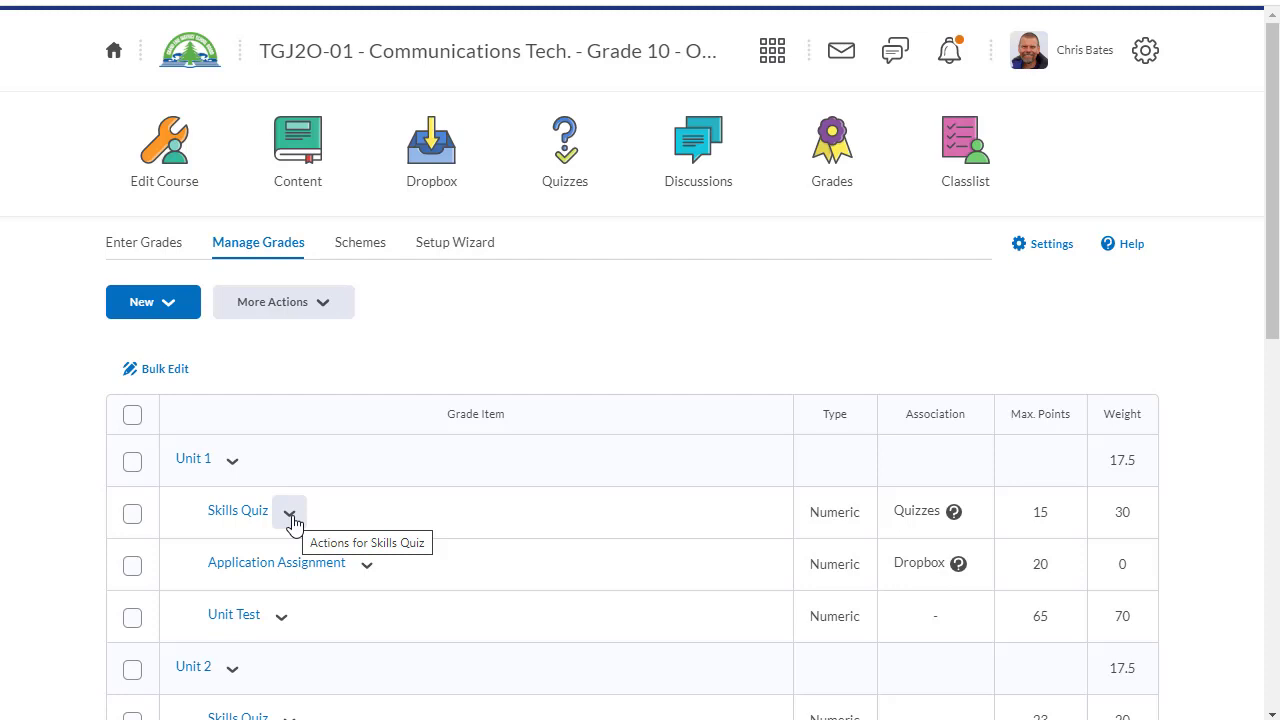
- Enter the test student's Skills Quiz mark, giving 66.7 %
left_click(291, 516)
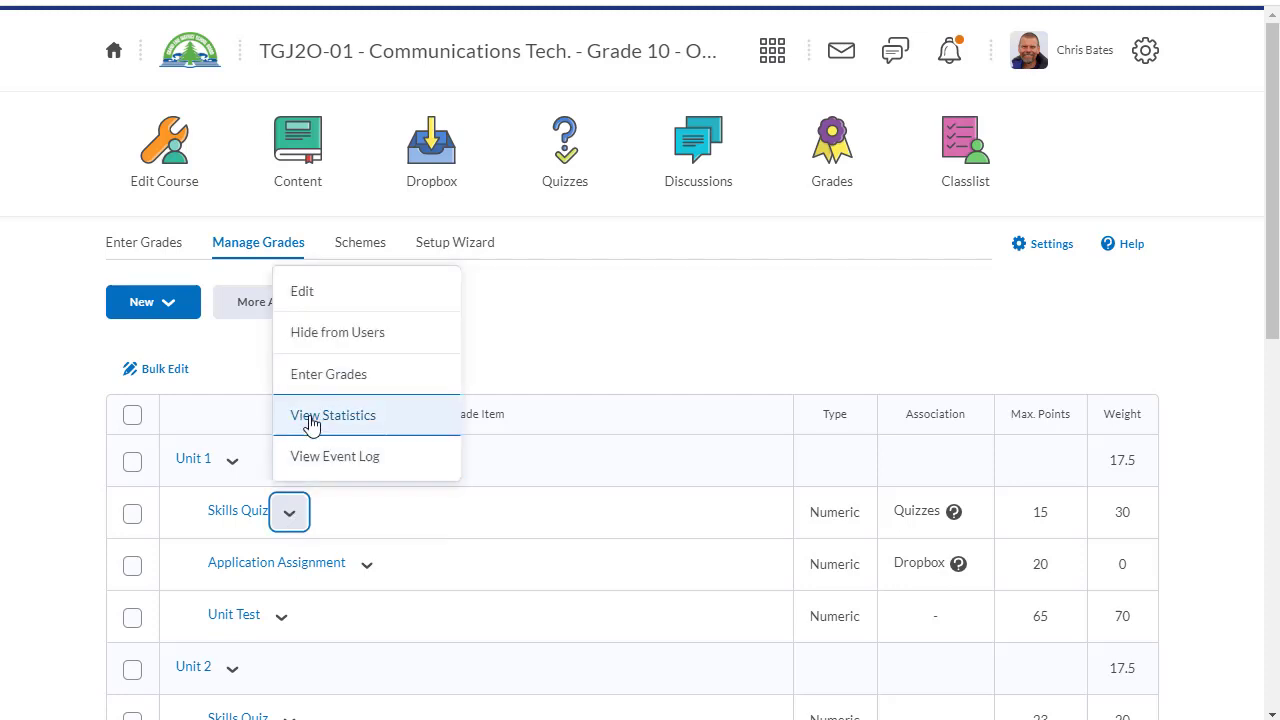
left_click(327, 384)
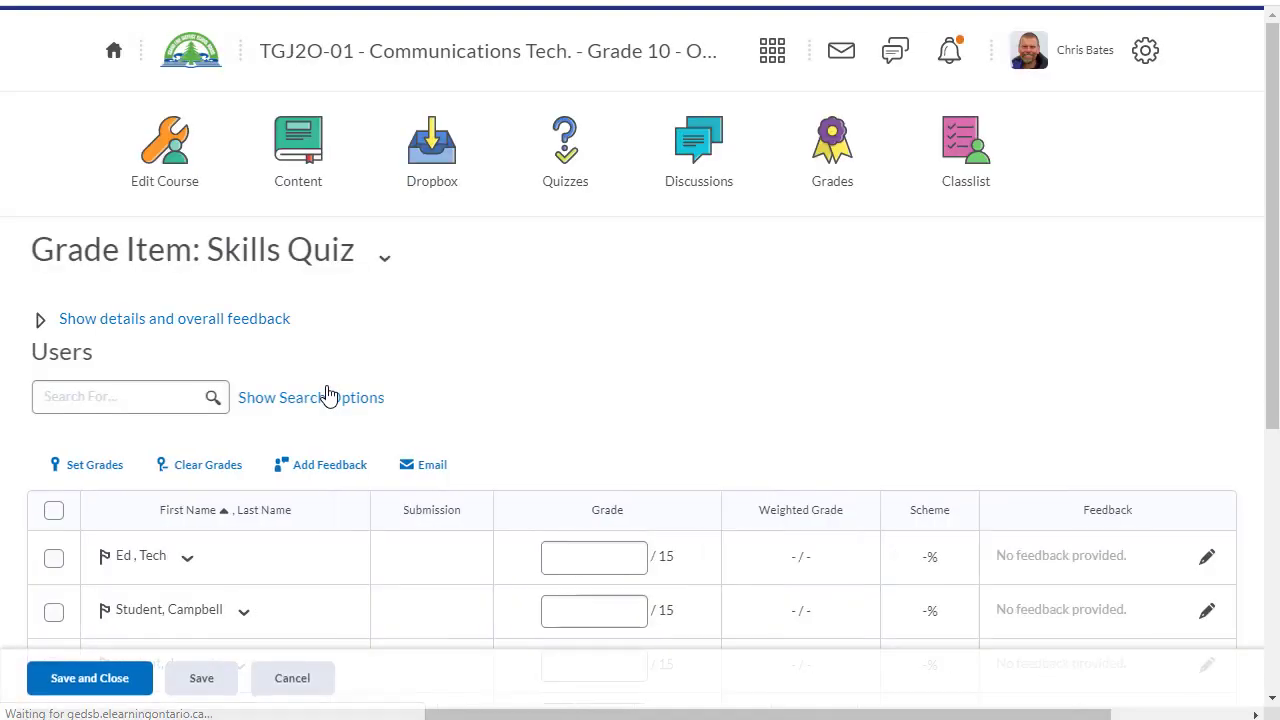
scroll(635, 378, "down", 1)
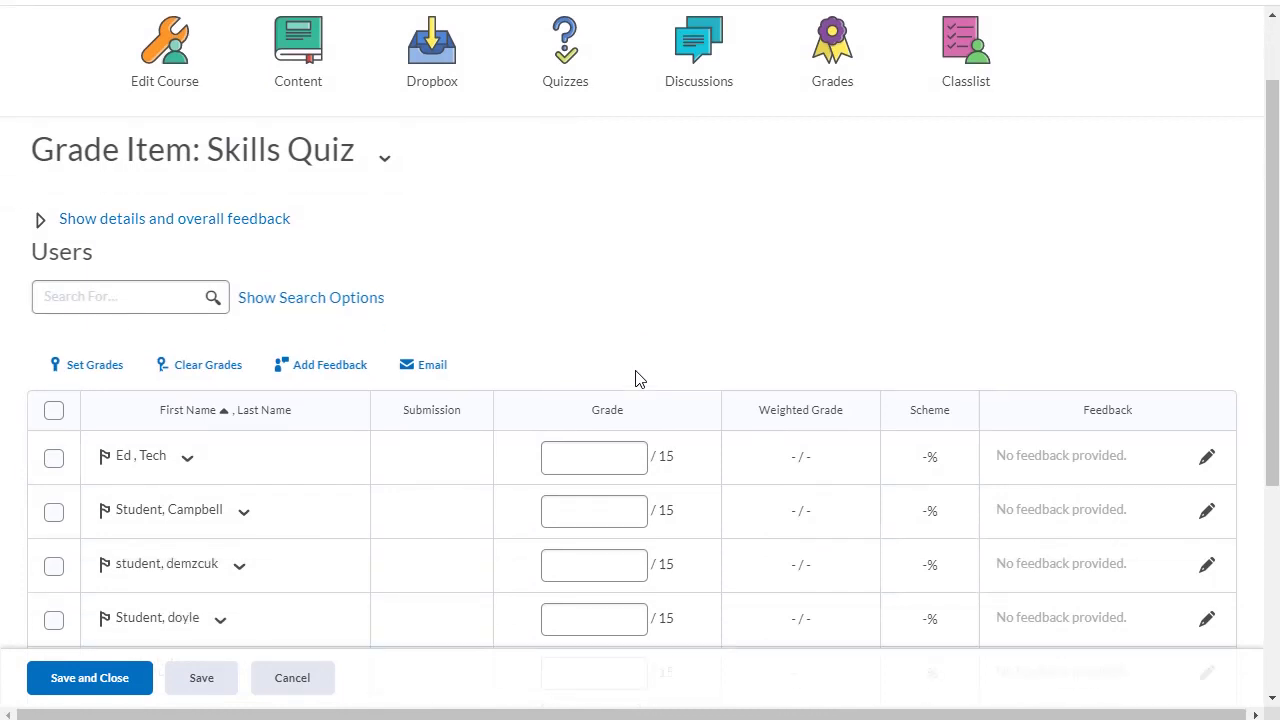
left_click(599, 461)
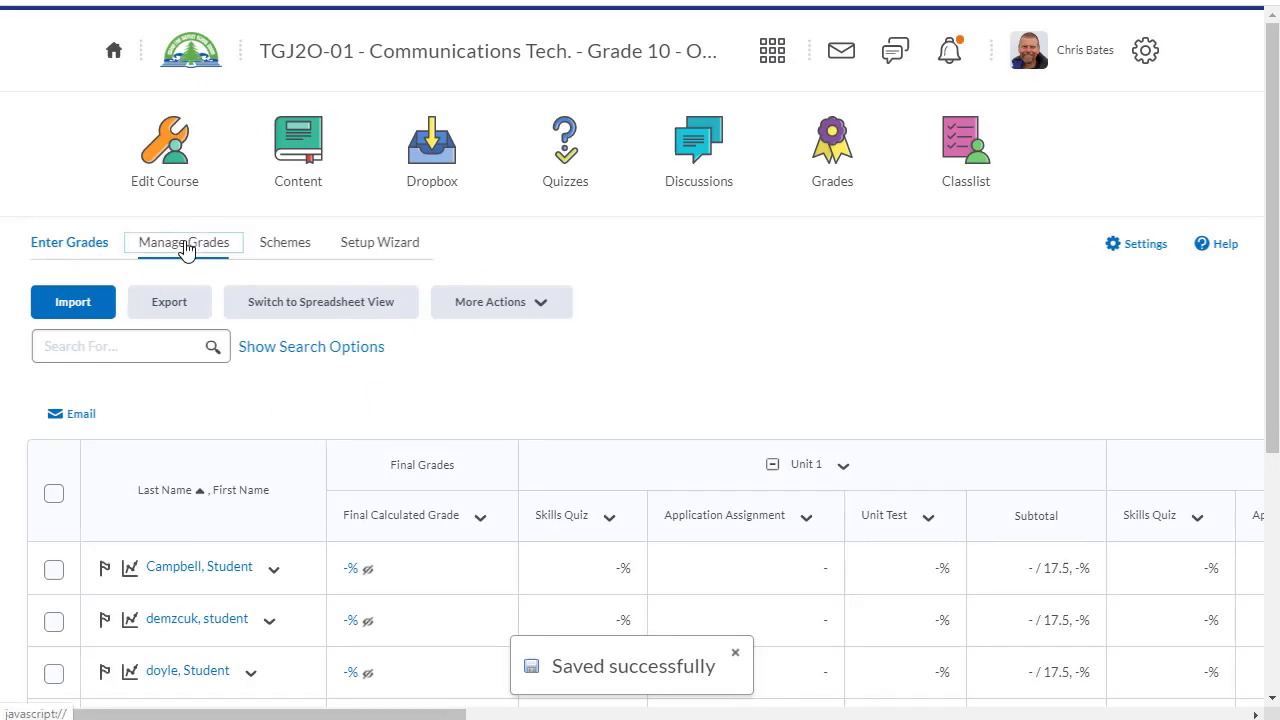
scroll(546, 420, "down", 2)
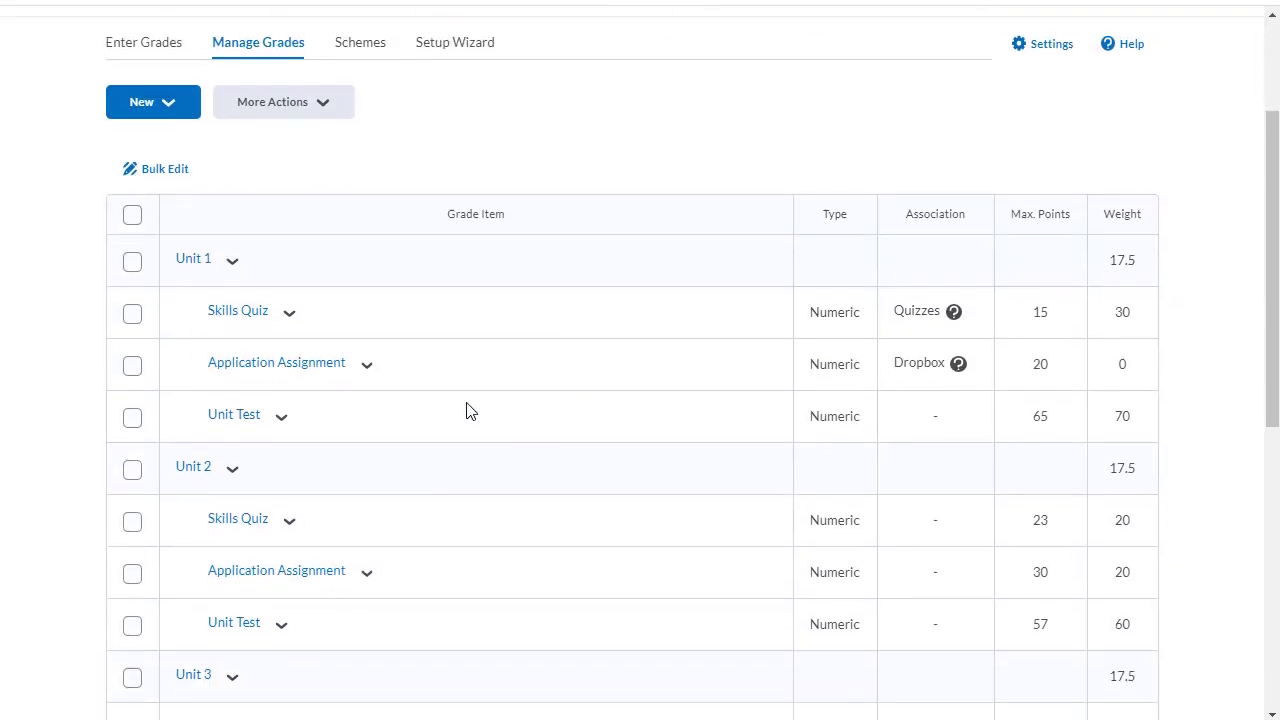
- Enter the student's Unit Test mark of 44 / 65, then save and confirm
left_click(284, 425)
left_click(315, 285)
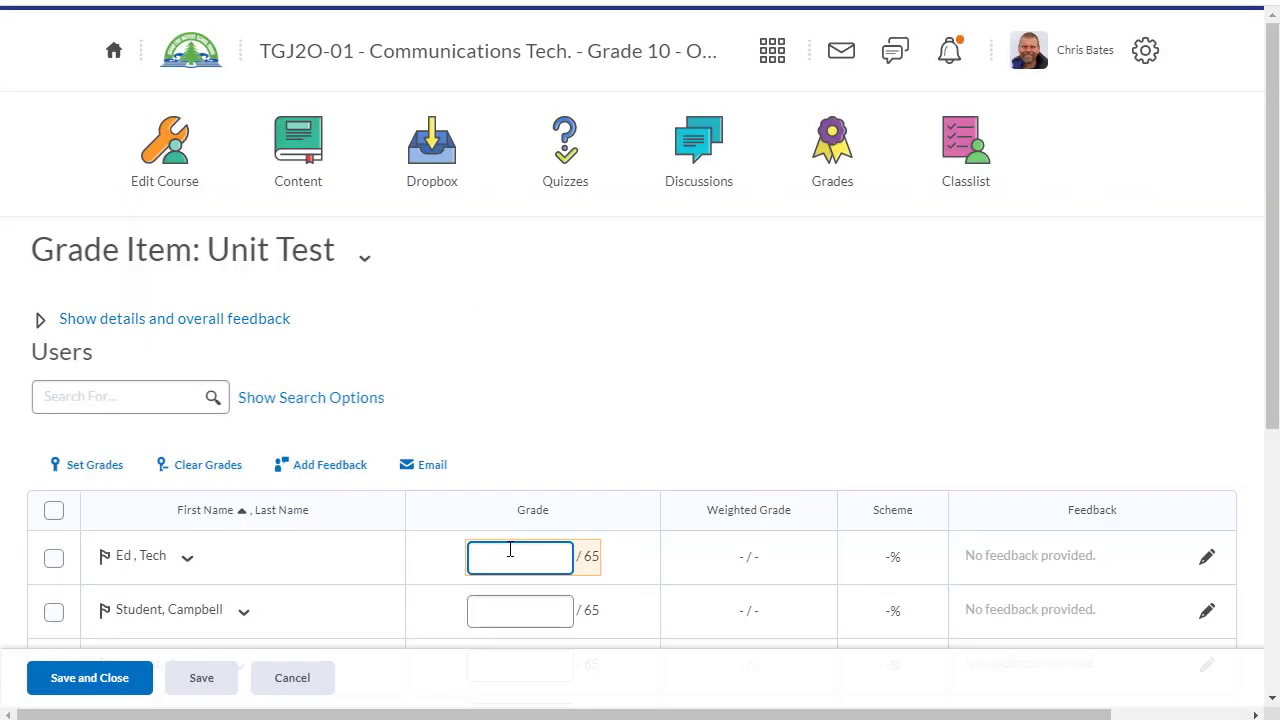
left_click(126, 679)
left_click(518, 226)
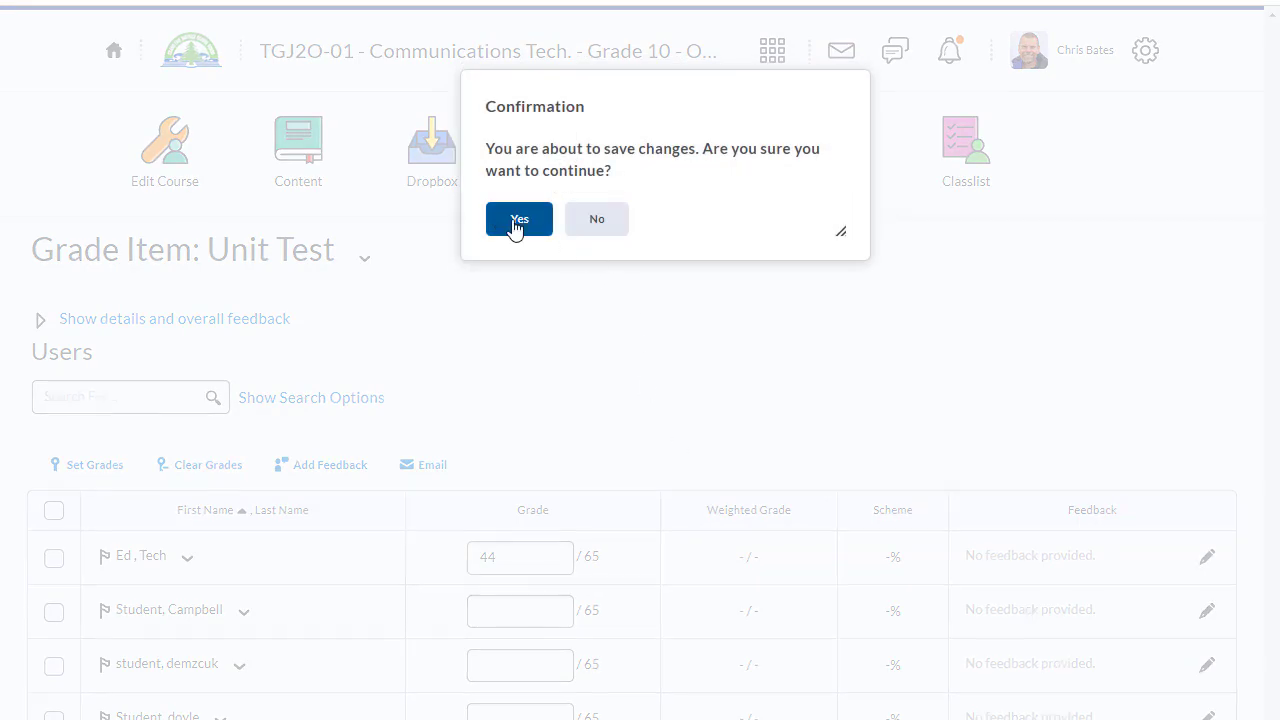
scroll(808, 500, "down", 3)
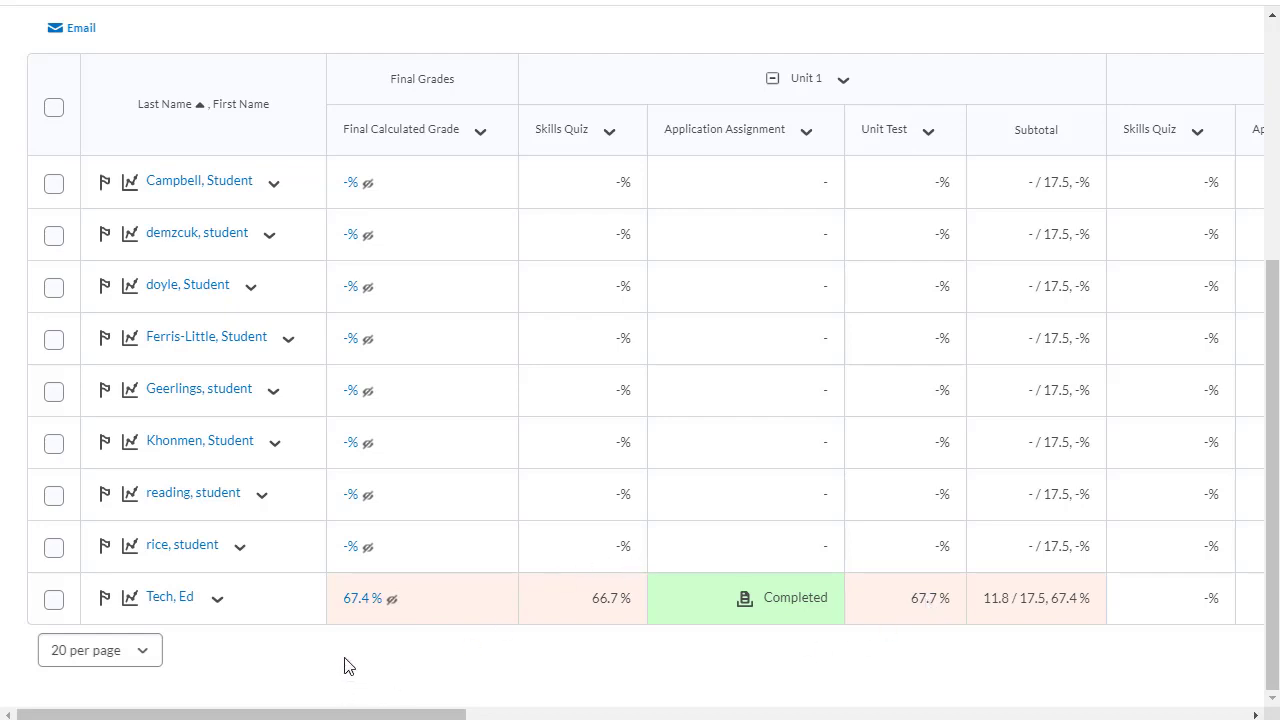
- Release only the test student's 67.4 % final calculated grade, then save and confirm
left_click(485, 141)
left_click(515, 229)
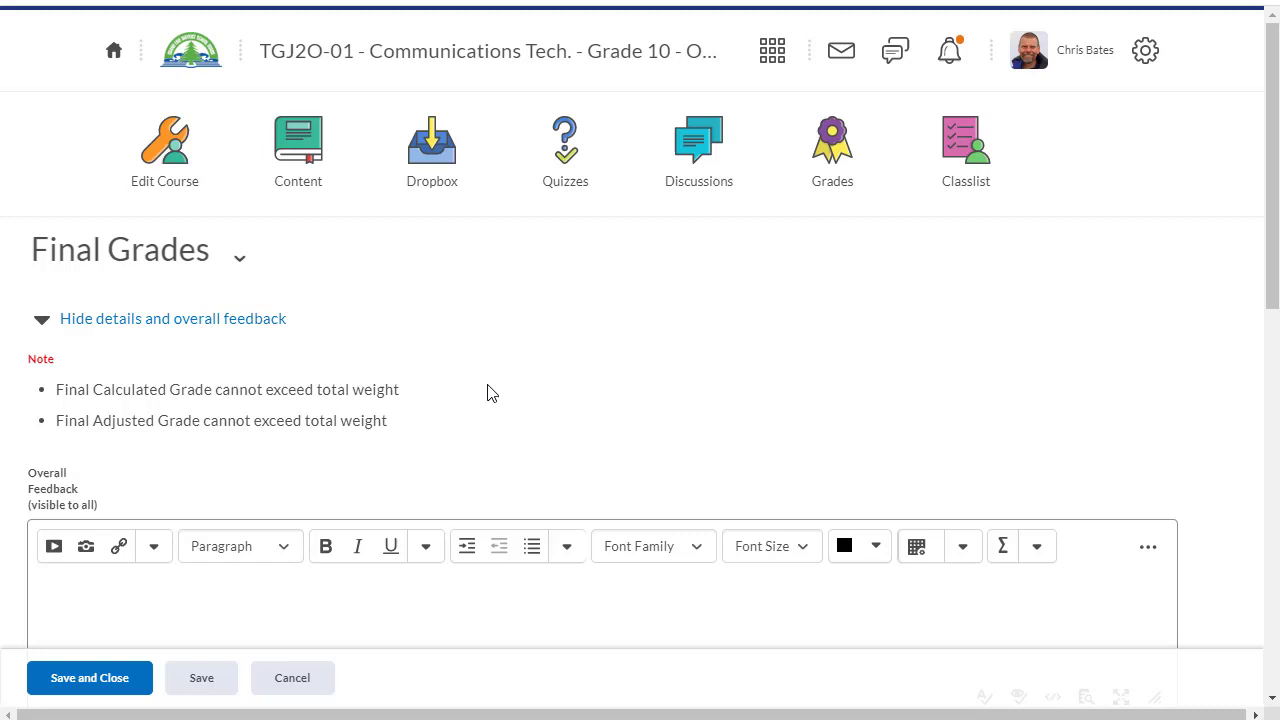
scroll(490, 393, "down", 6)
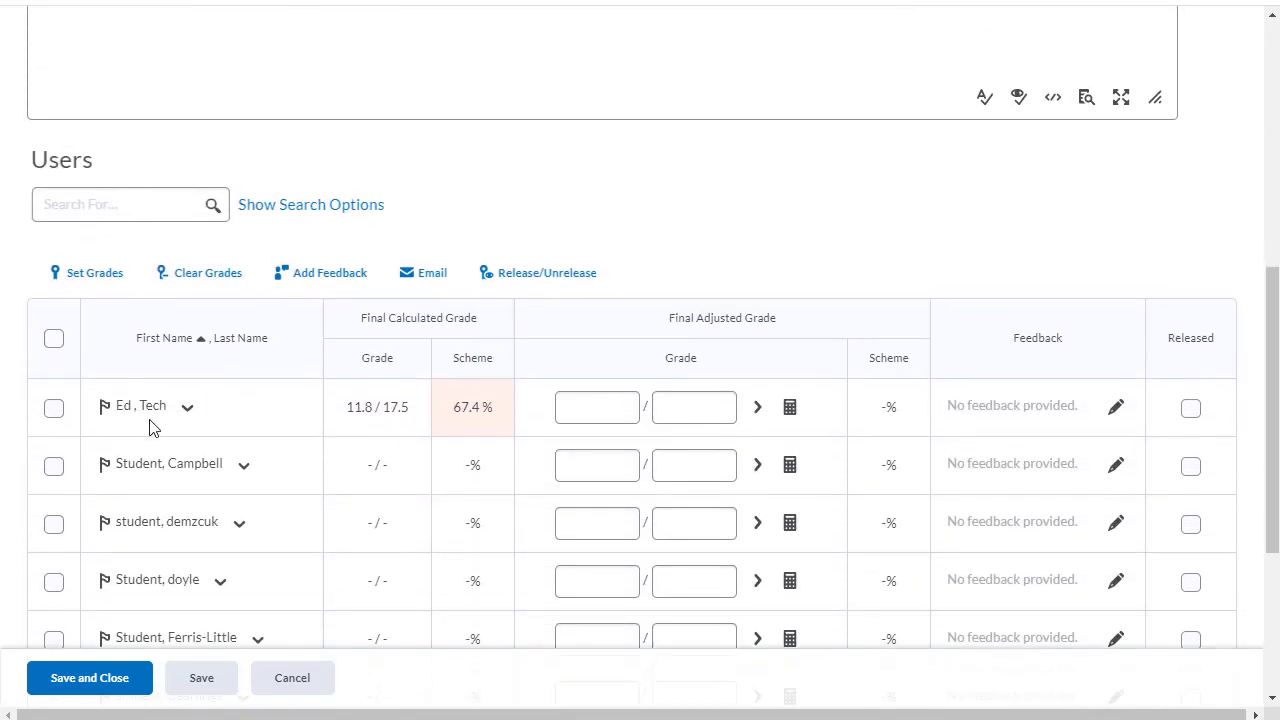
left_click(54, 410)
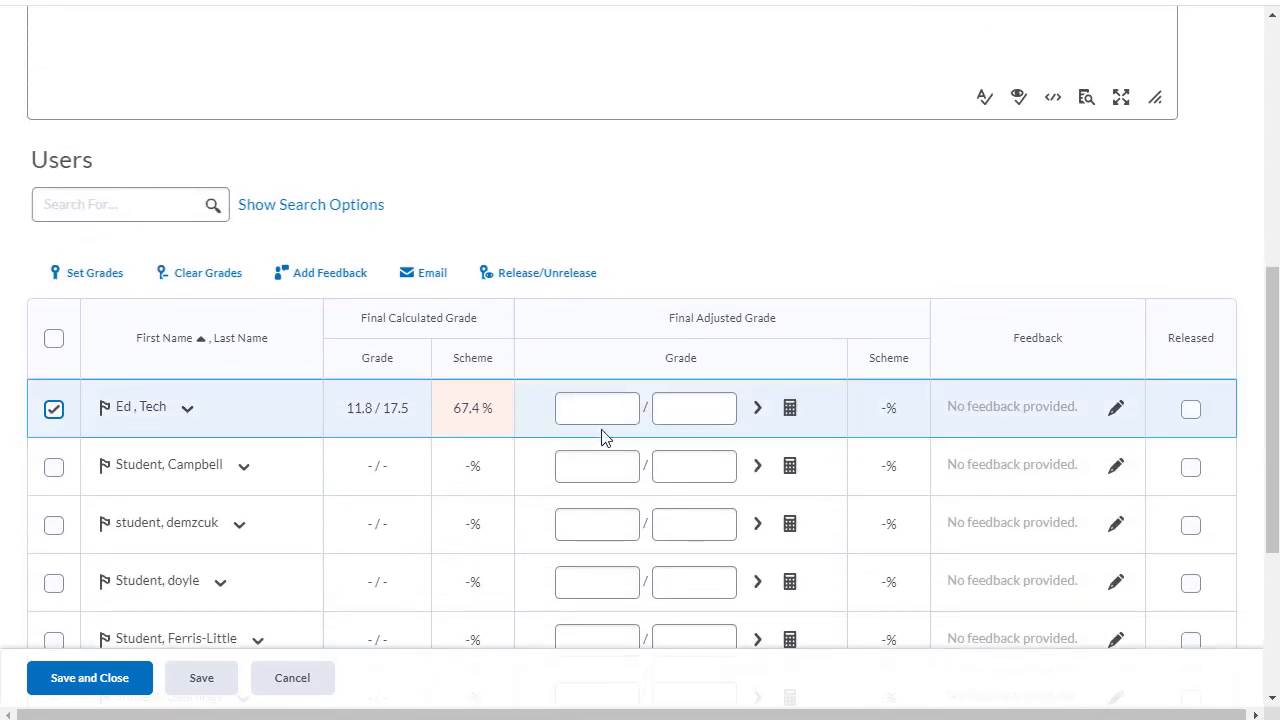
left_click(1191, 410)
left_click(54, 339)
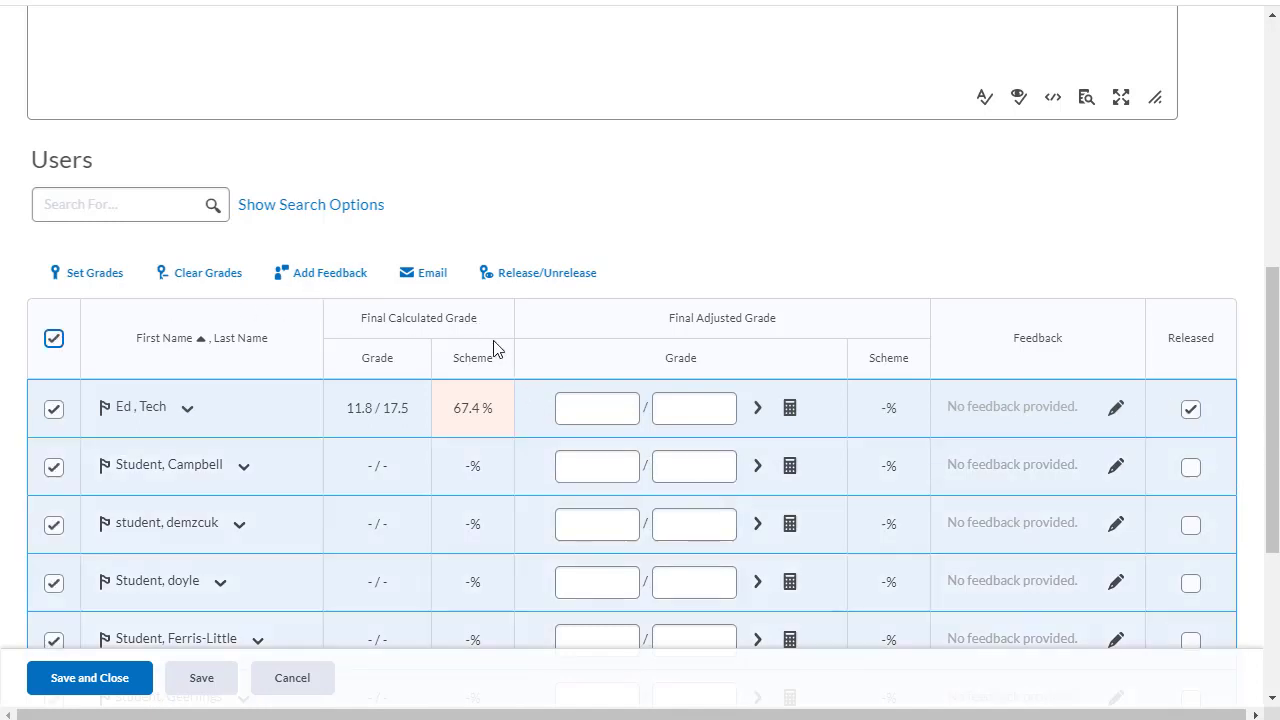
left_click(523, 282)
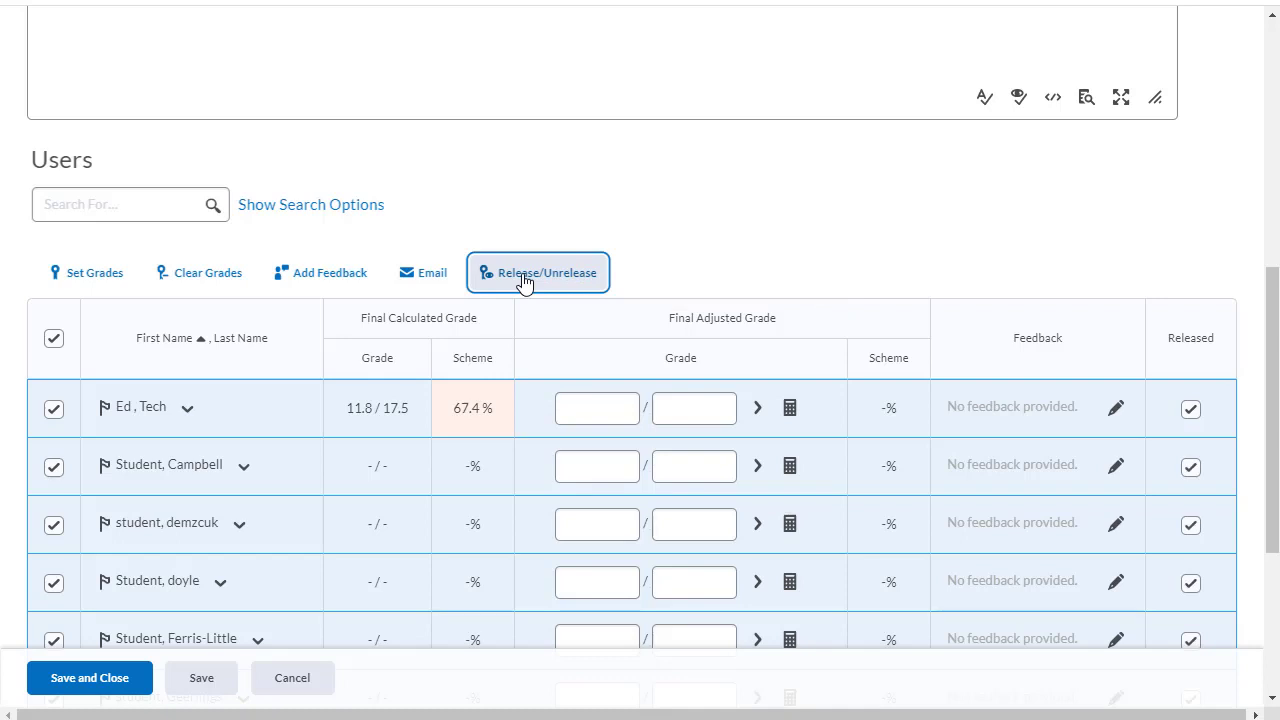
left_click(523, 282)
left_click(1190, 412)
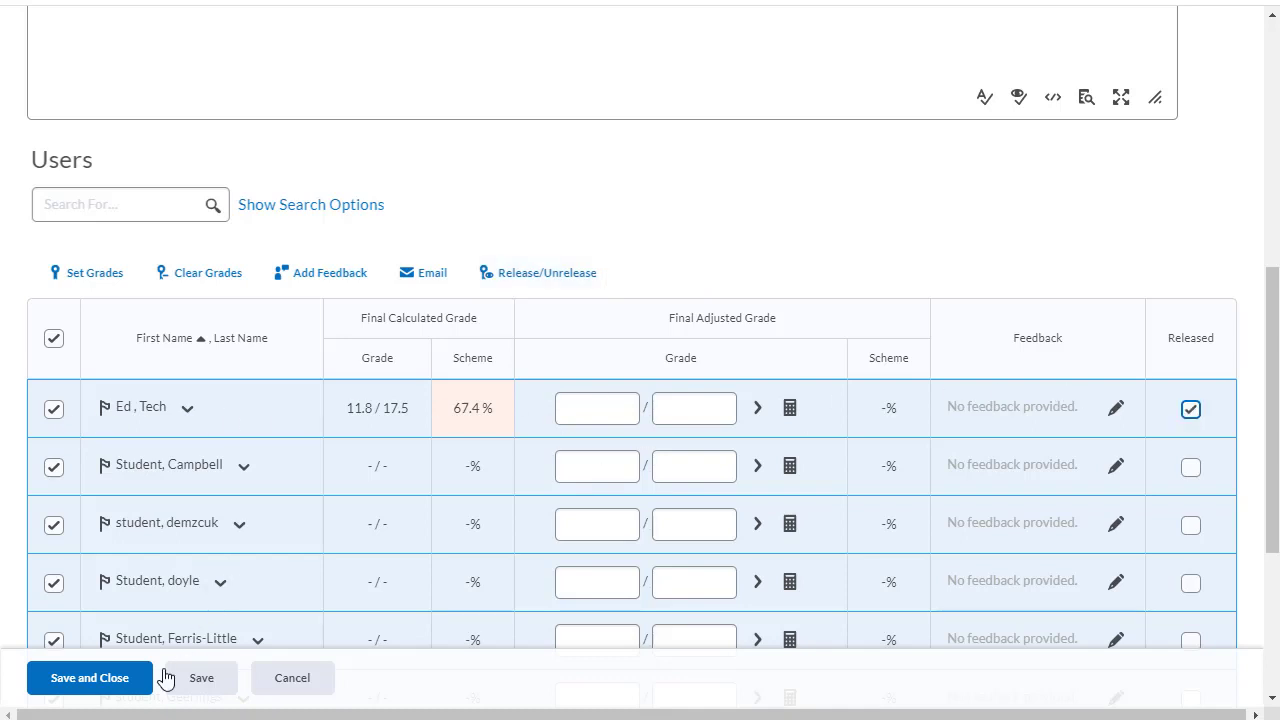
left_click(87, 681)
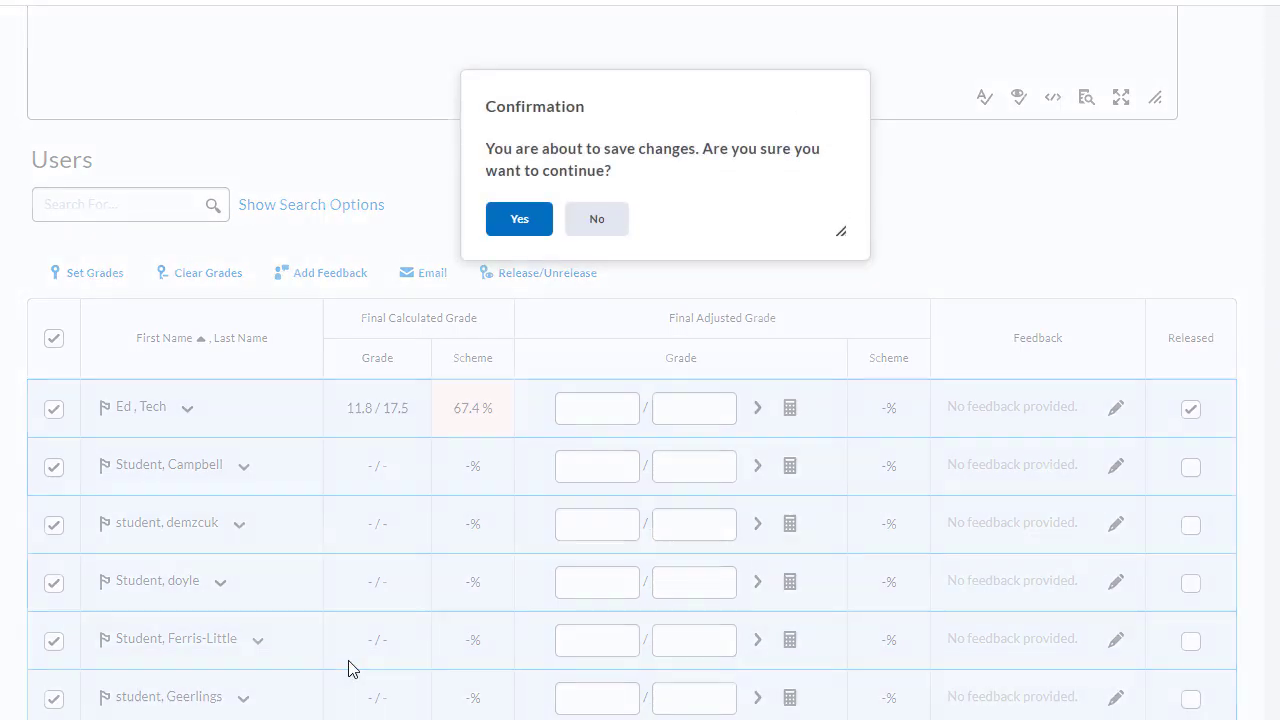
left_click(515, 230)
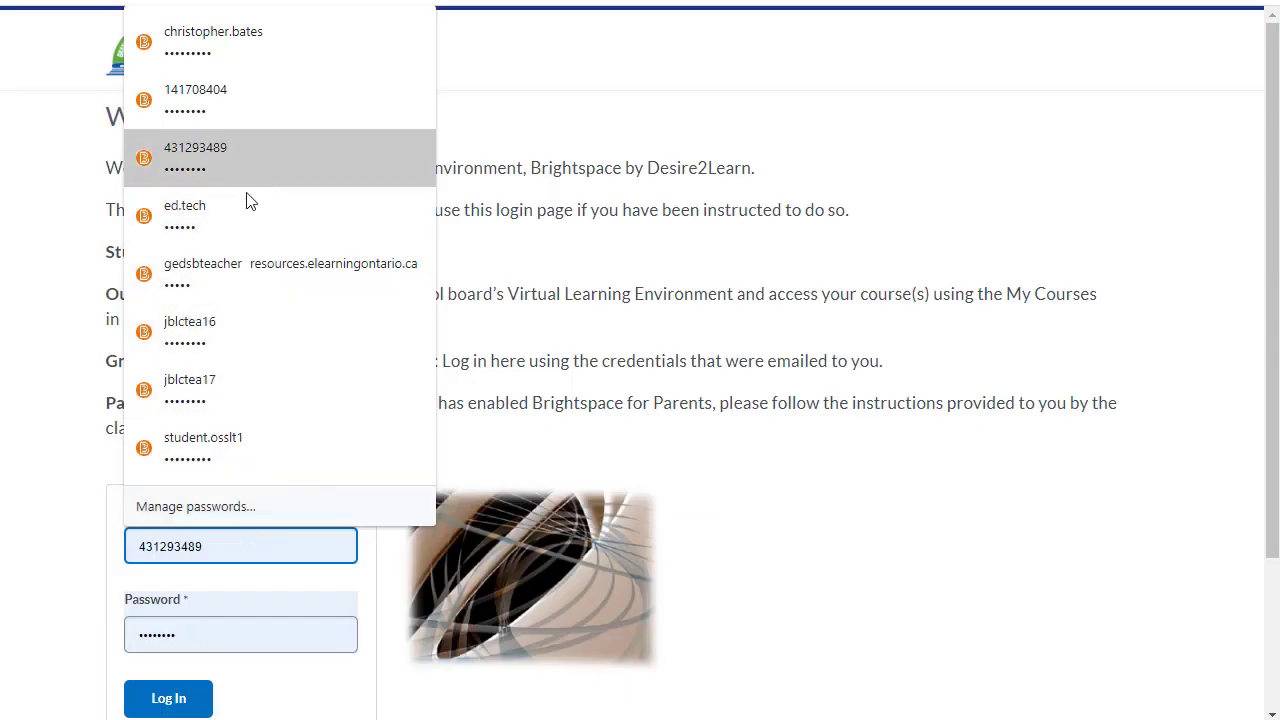
- Sign in as the student and view the Communications Tech. course grades, showing the 67.4 % final grade
left_click(246, 227)
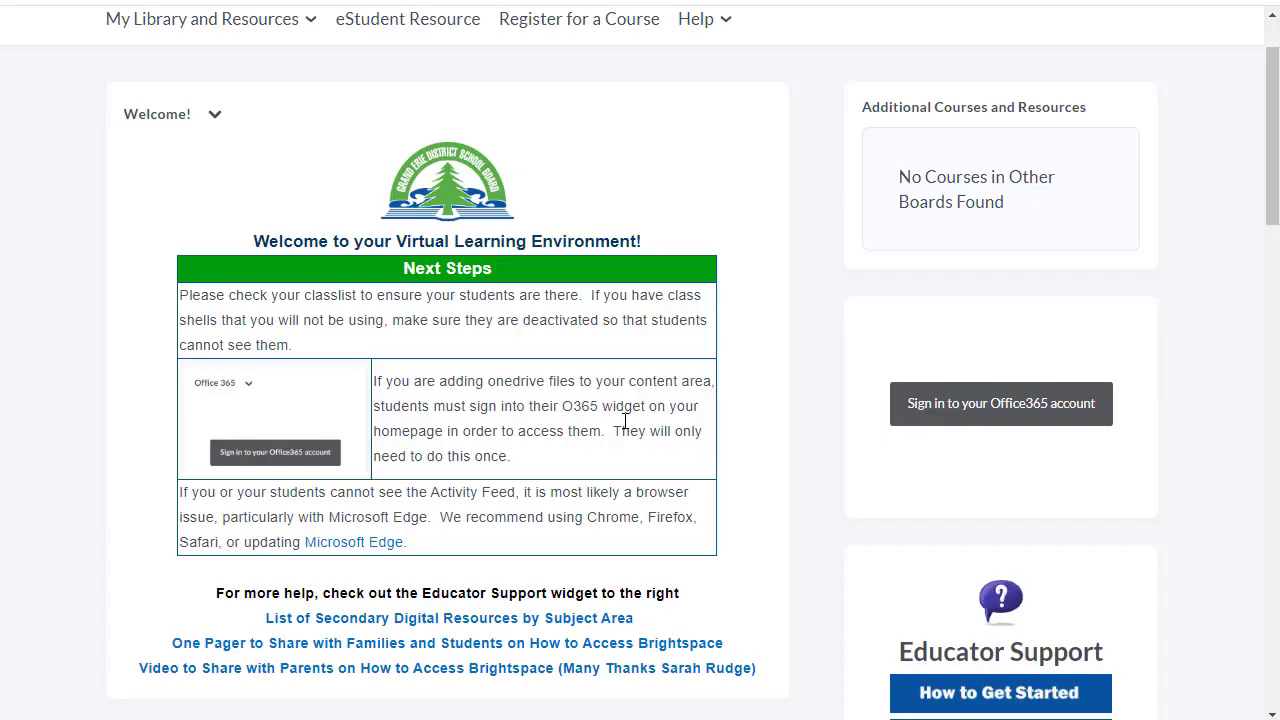
scroll(625, 421, "down", 10)
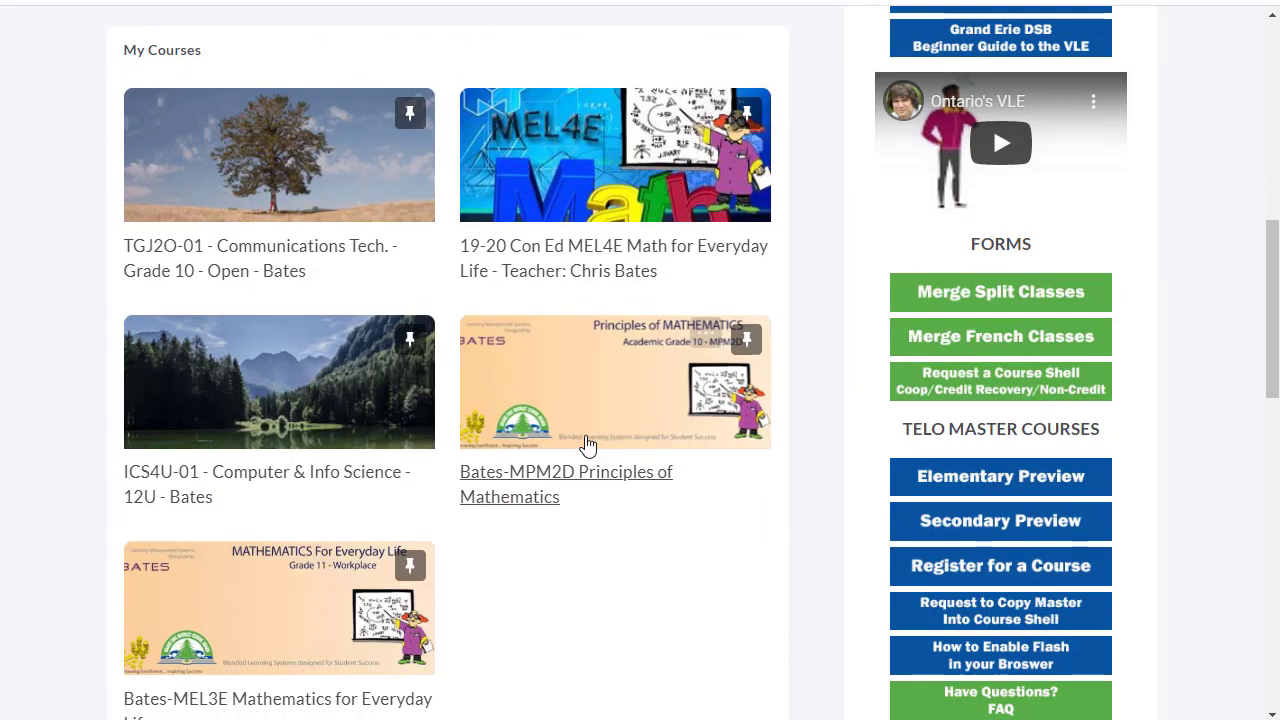
left_click(580, 243)
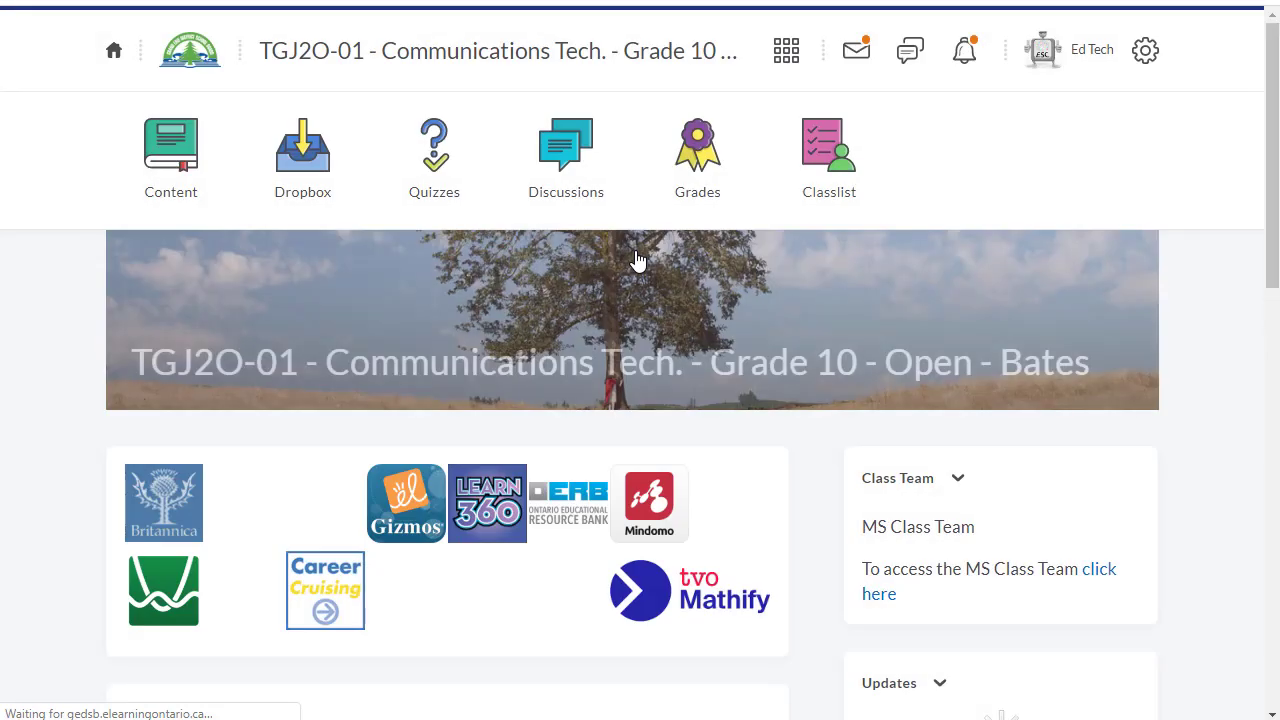
left_click(715, 186)
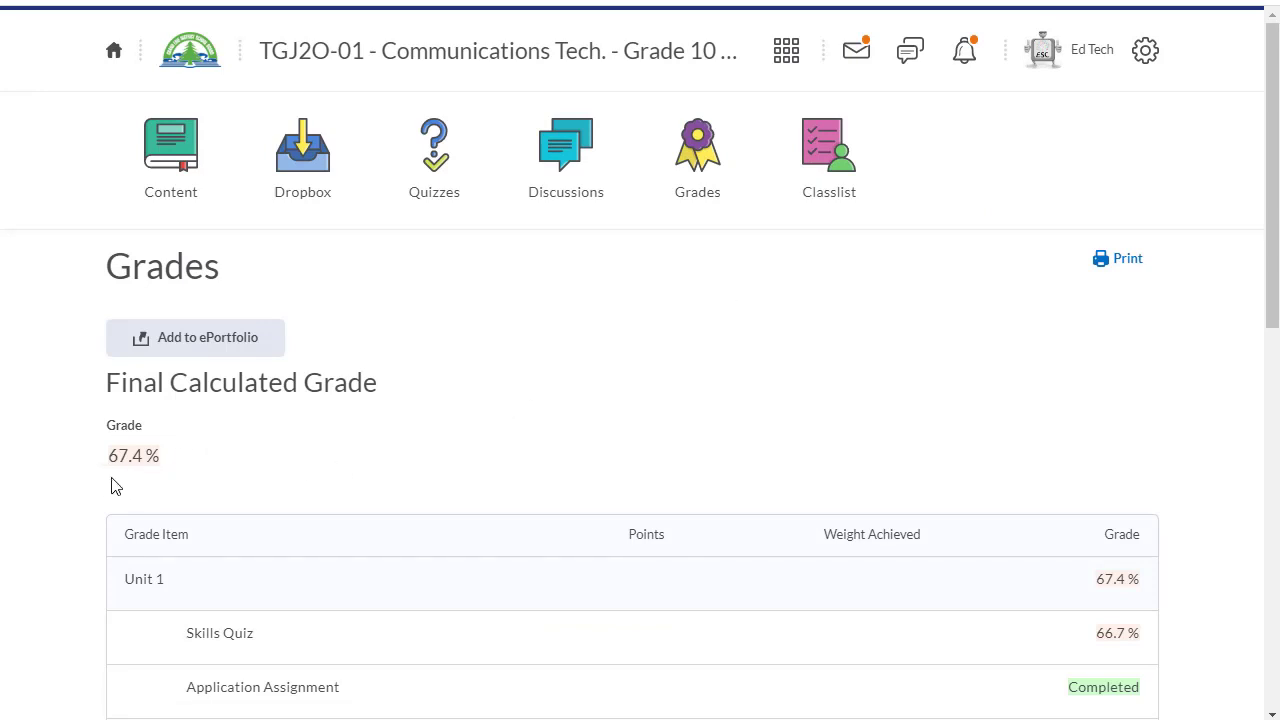
scroll(900, 460, "down", 2)
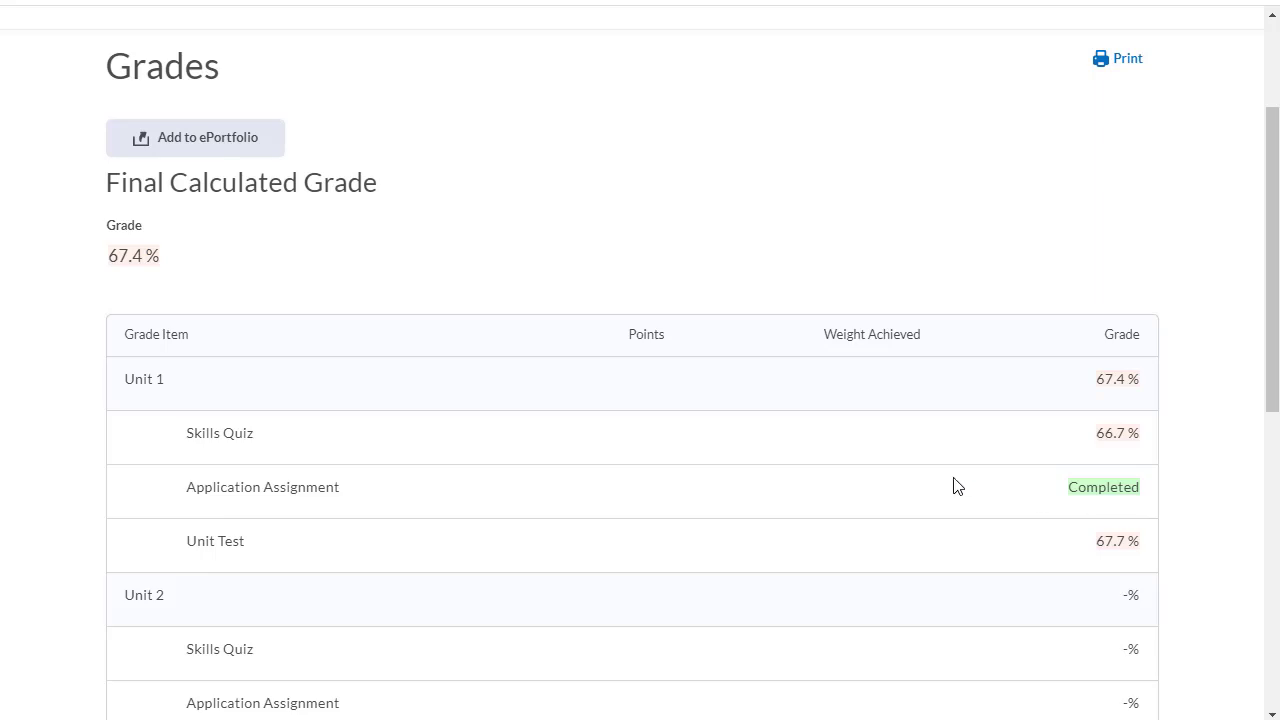
scroll(706, 374, "up", 2)
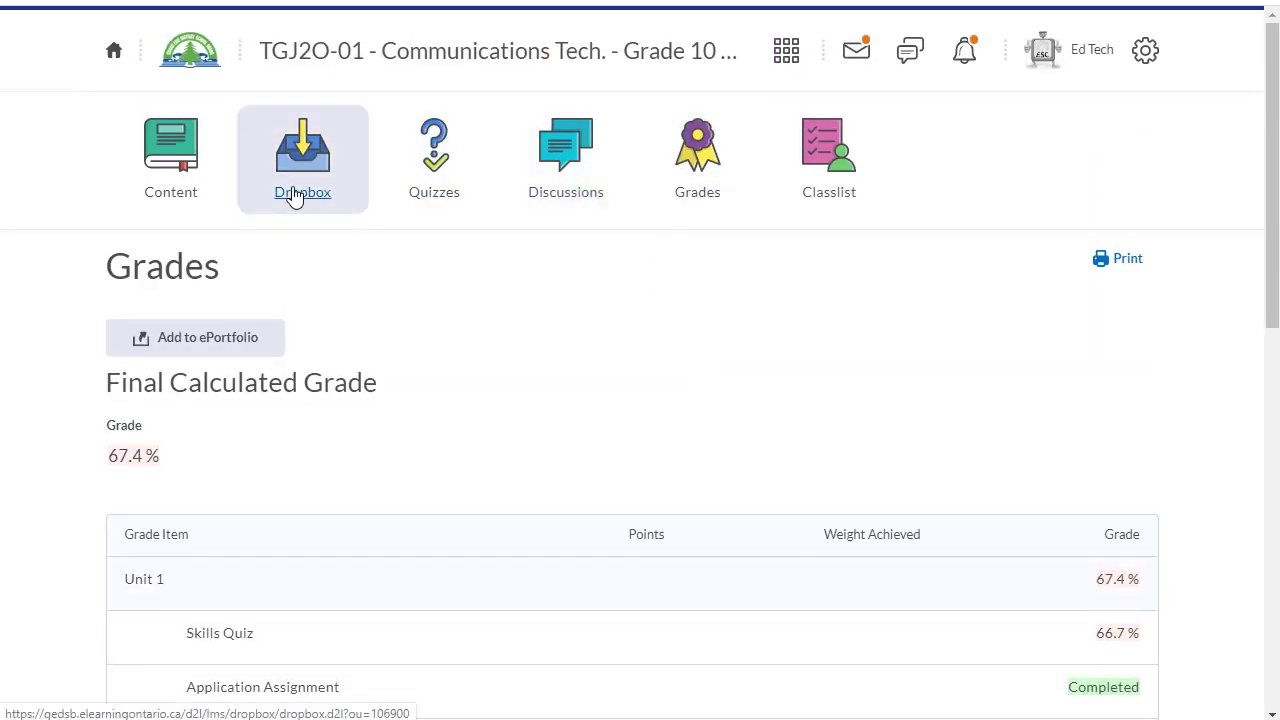
- Confirm Application Assignment is marked Completed in the Dropbox, then go back to the Grades page
left_click(293, 197)
scroll(570, 415, "down", 4)
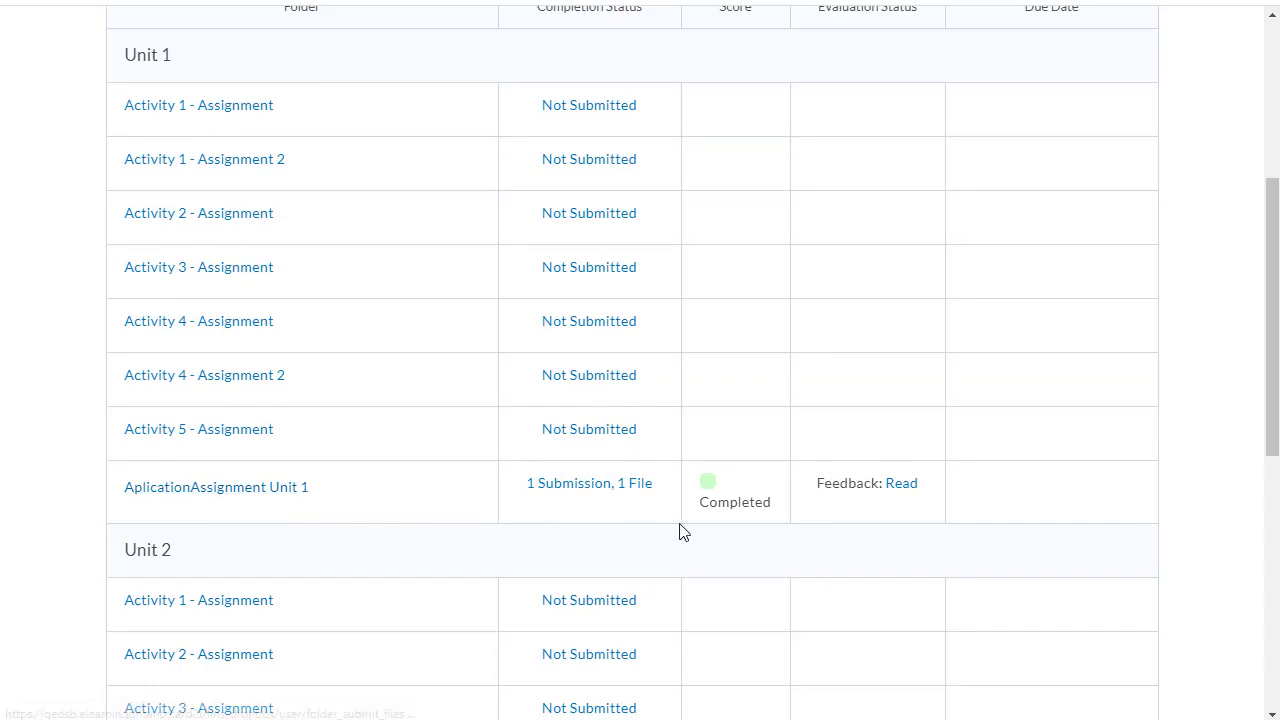
scroll(720, 428, "down", 1)
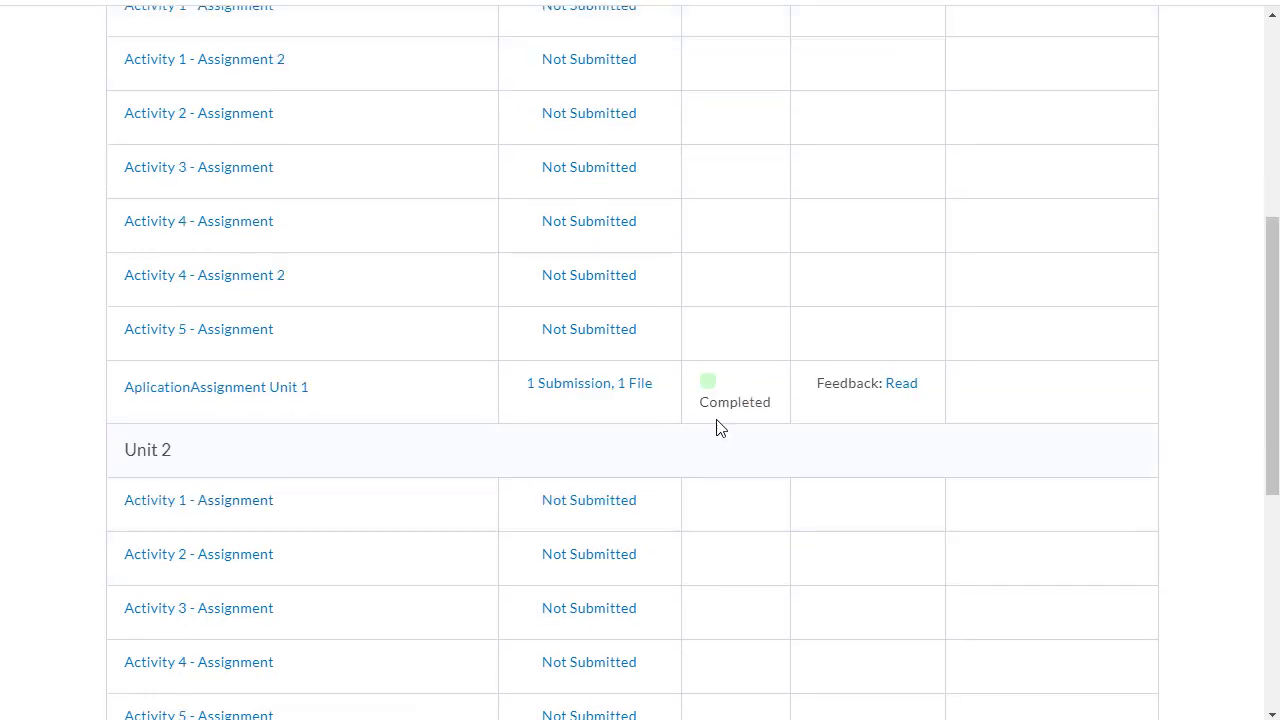
scroll(716, 428, "up", 5)
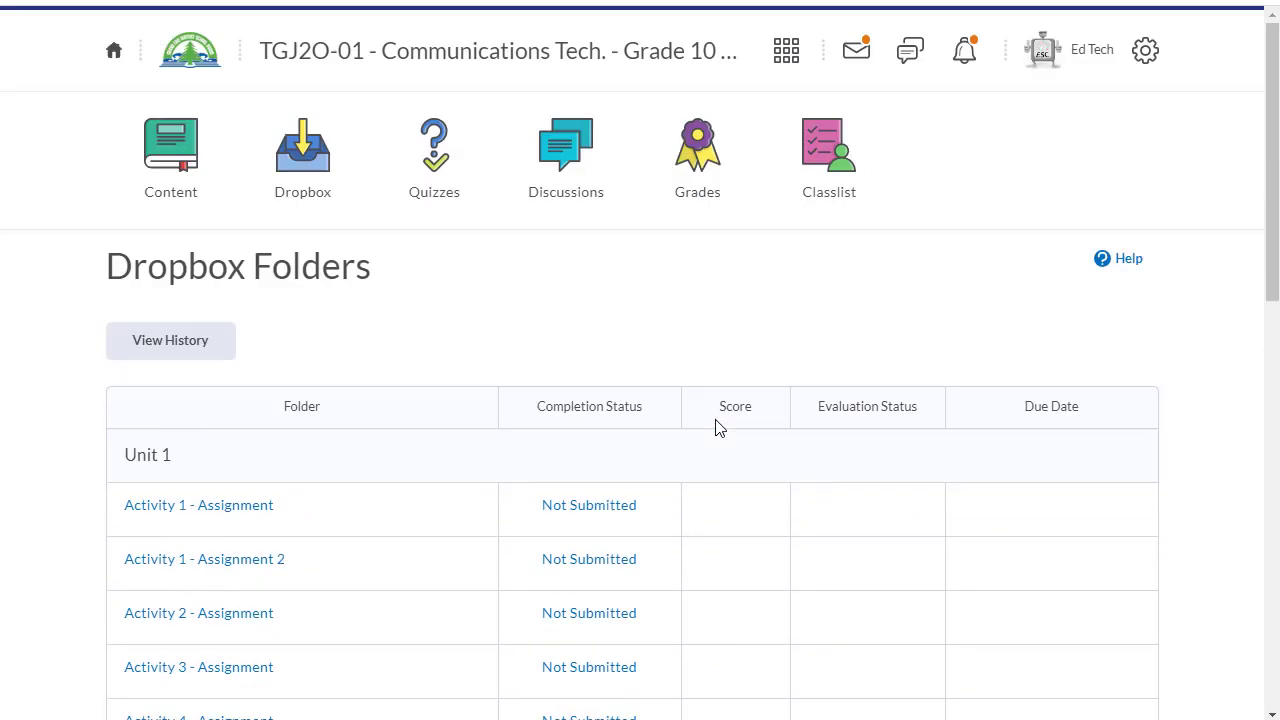
left_click(720, 206)
scroll(705, 449, "down", 1)
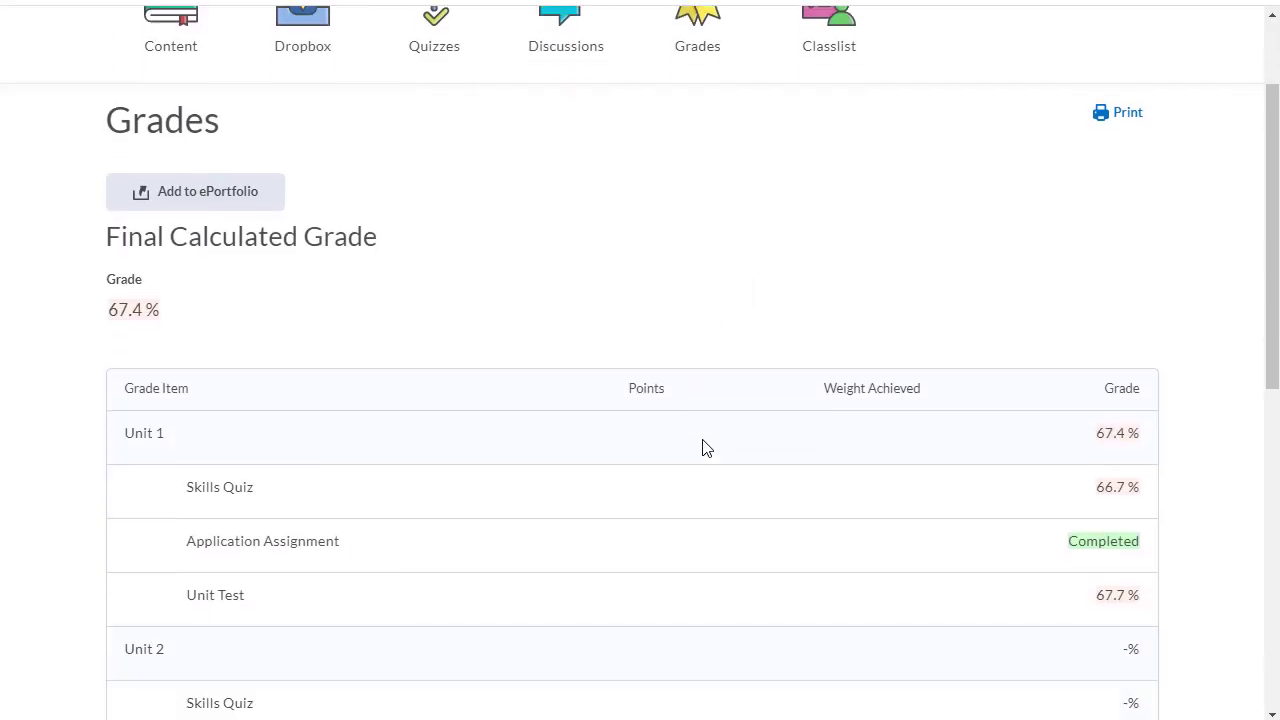
scroll(703, 449, "up", 2)
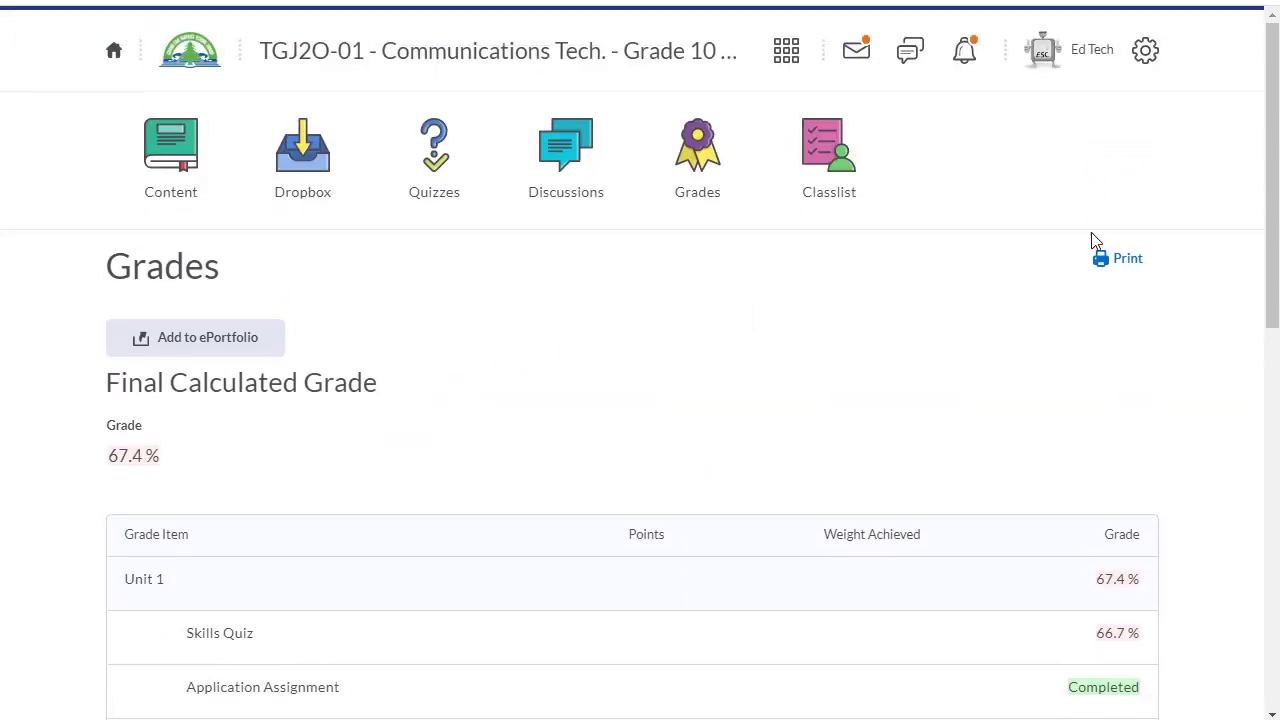